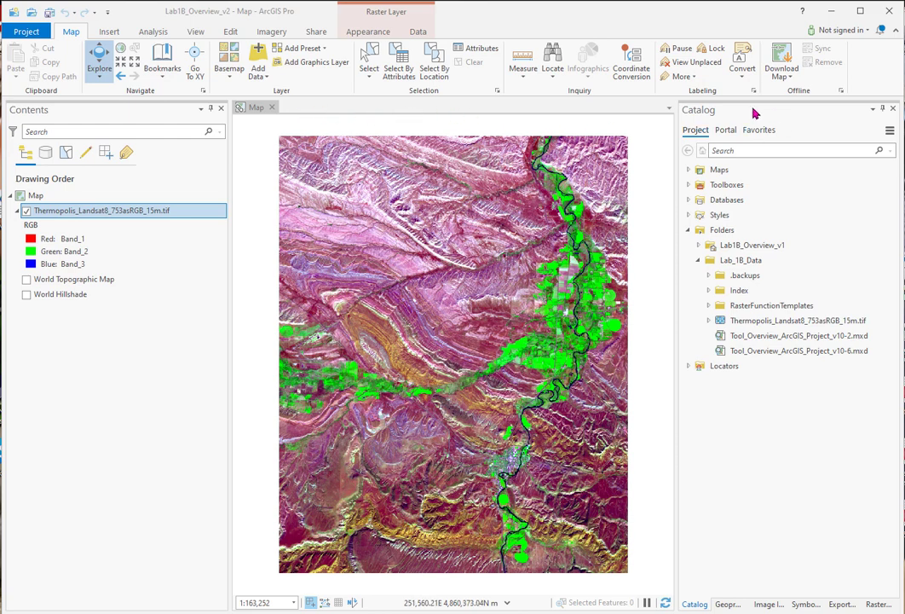
# - View the Thermopolis_Landsat8_753asRGB_15m.tif info card in the Catalog pane for its type, date and path
pyautogui.moveTo(752, 321)
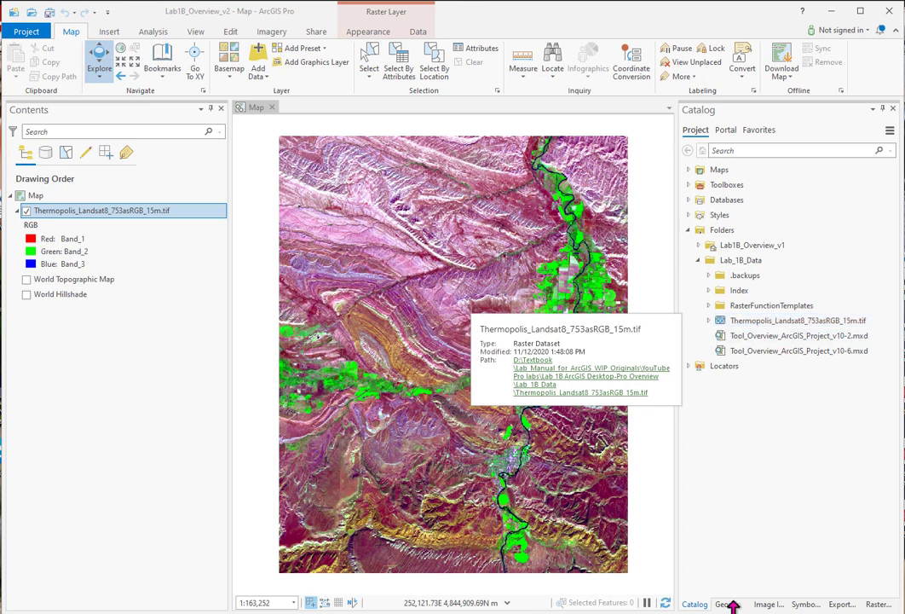
# - Preview the Geoprocessing, Image Information, Symbology and Export Raster panes, then return to Catalog
pyautogui.click(732, 604)
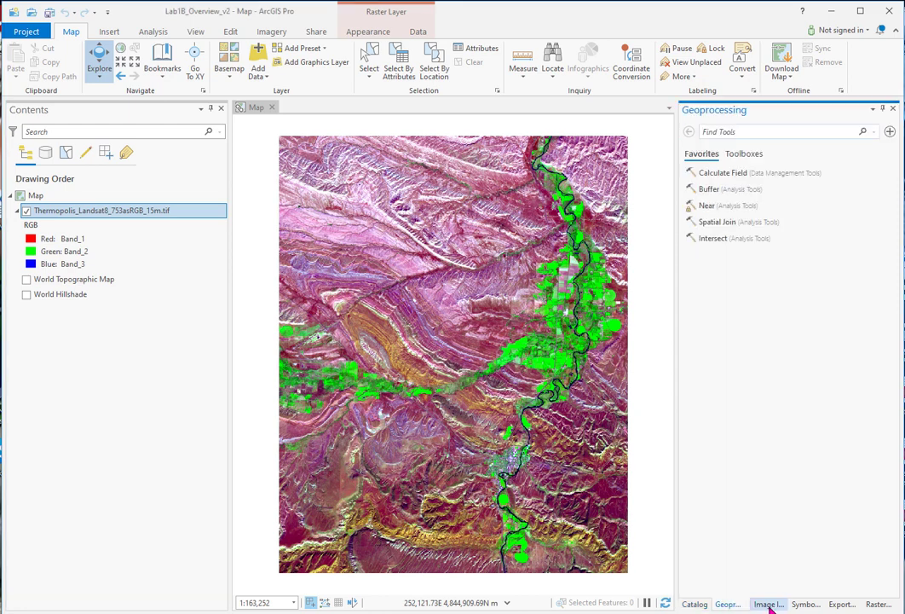
pyautogui.click(769, 604)
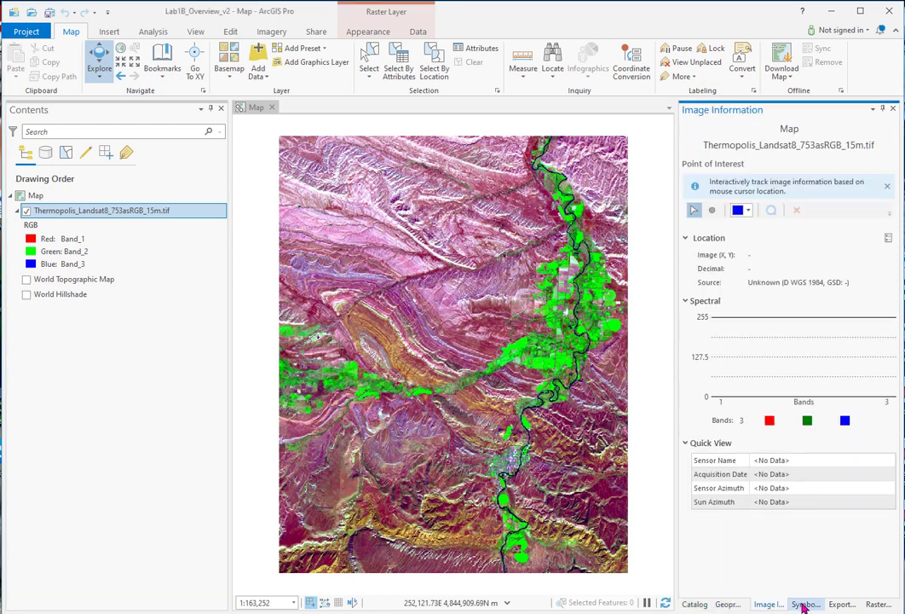
pyautogui.click(804, 605)
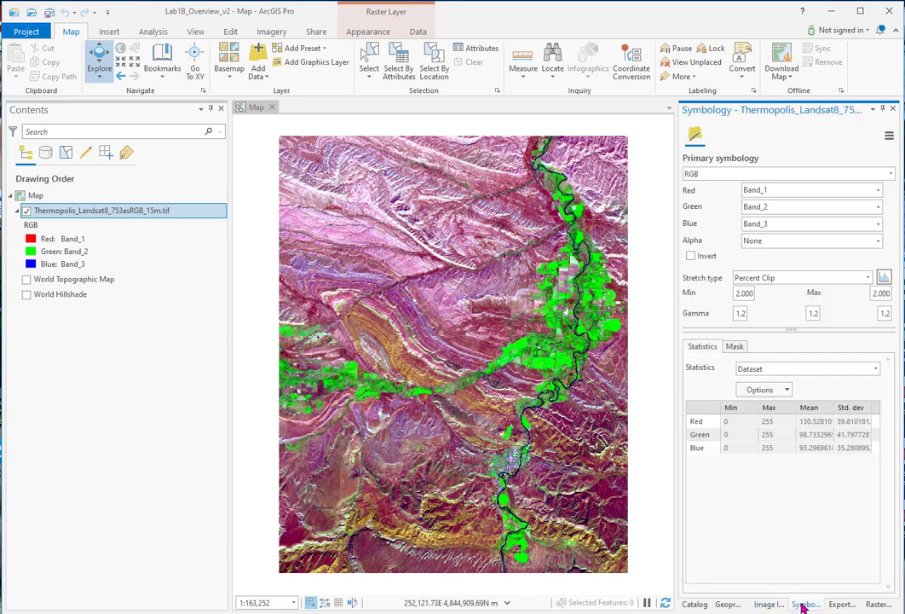
pyautogui.click(841, 604)
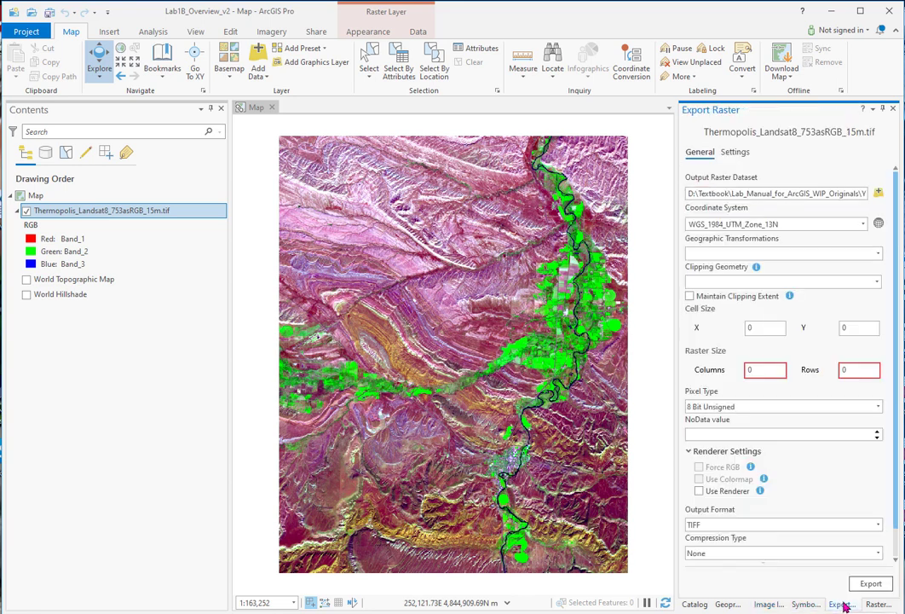
pyautogui.click(695, 604)
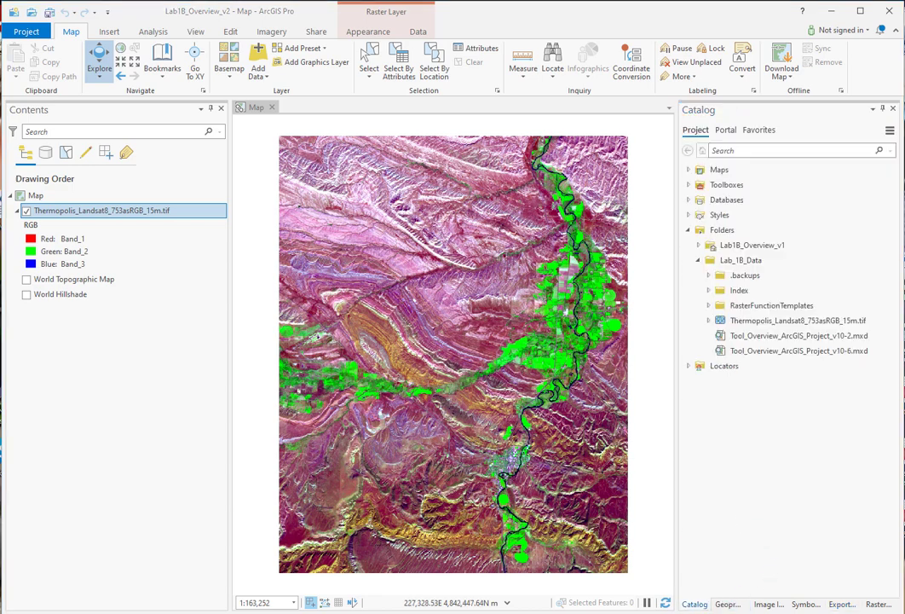
pyautogui.hotkey('alt', 'Tab')
pyautogui.moveTo(137, 31); pyautogui.dragTo(397, 16)
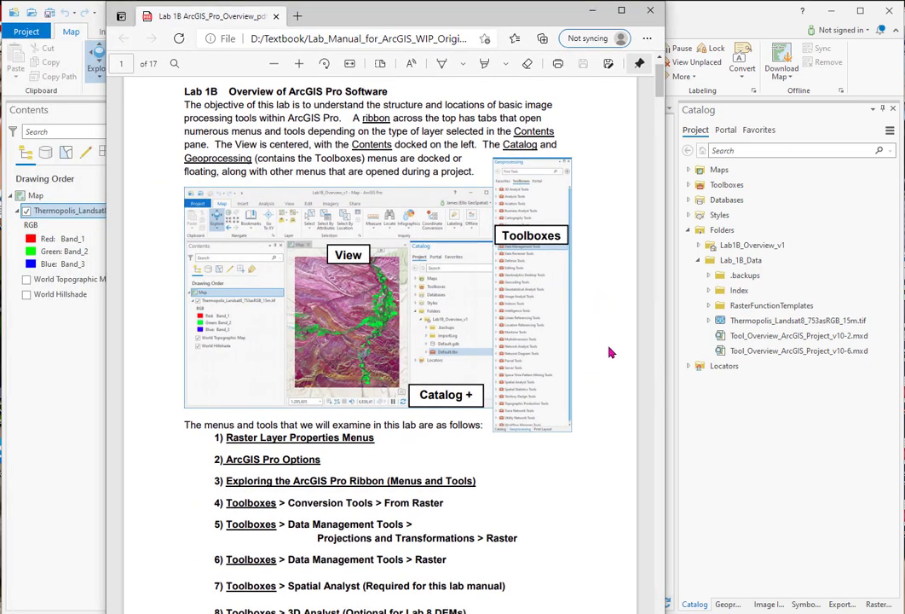
pyautogui.scroll(-1, 611, 360)
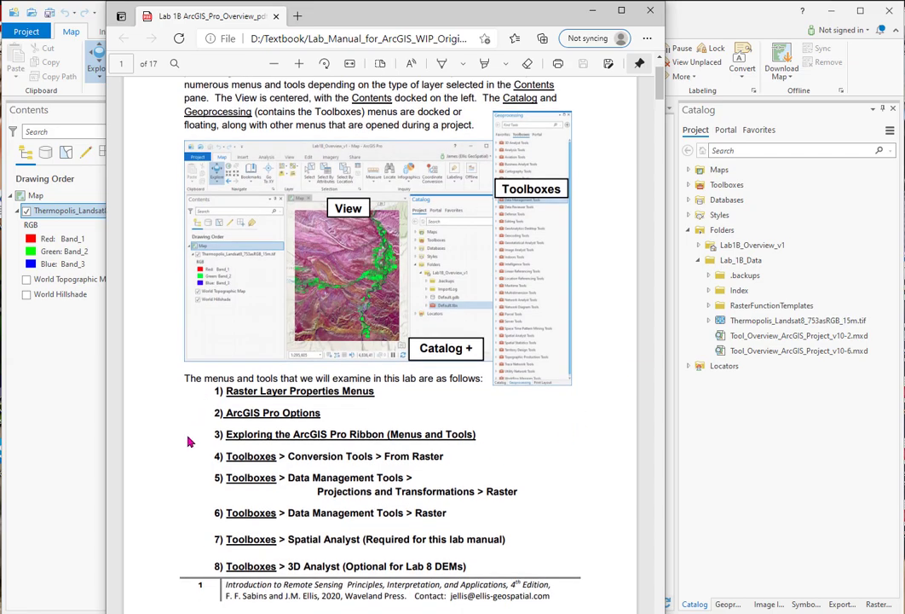
pyautogui.scroll(-10, 188, 522)
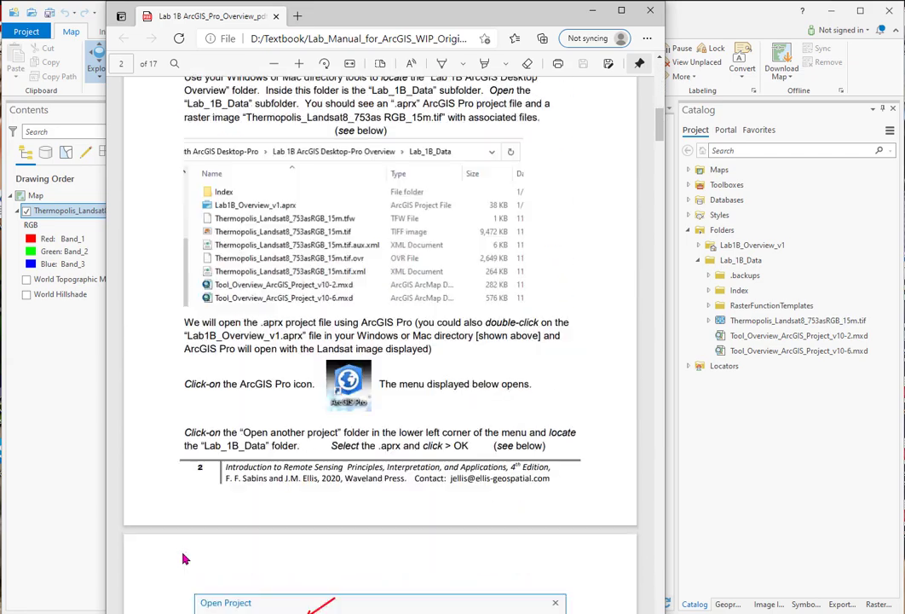
pyautogui.scroll(-10, 184, 558)
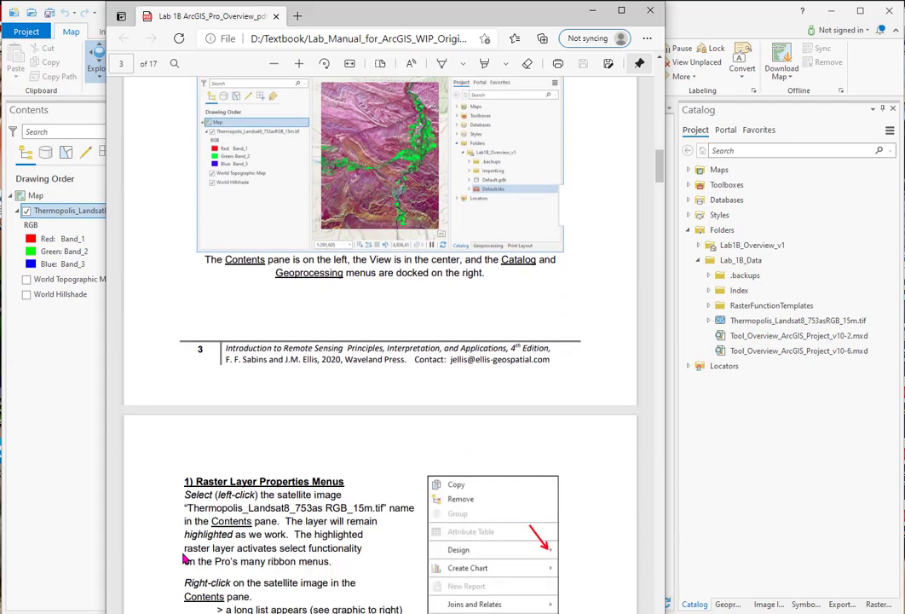
pyautogui.scroll(-7, 183, 559)
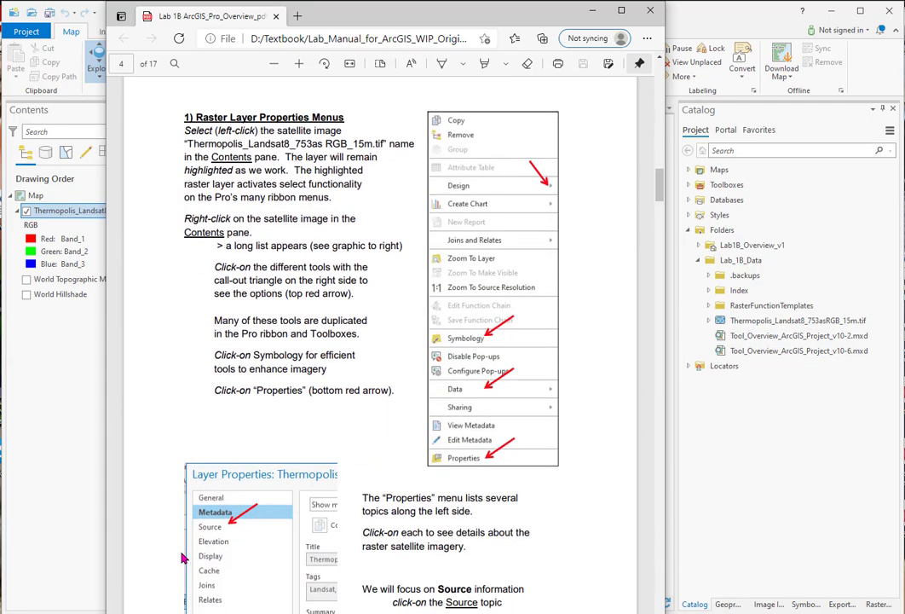
pyautogui.scroll(-10, 181, 557)
pyautogui.hotkey('alt', 'Tab')
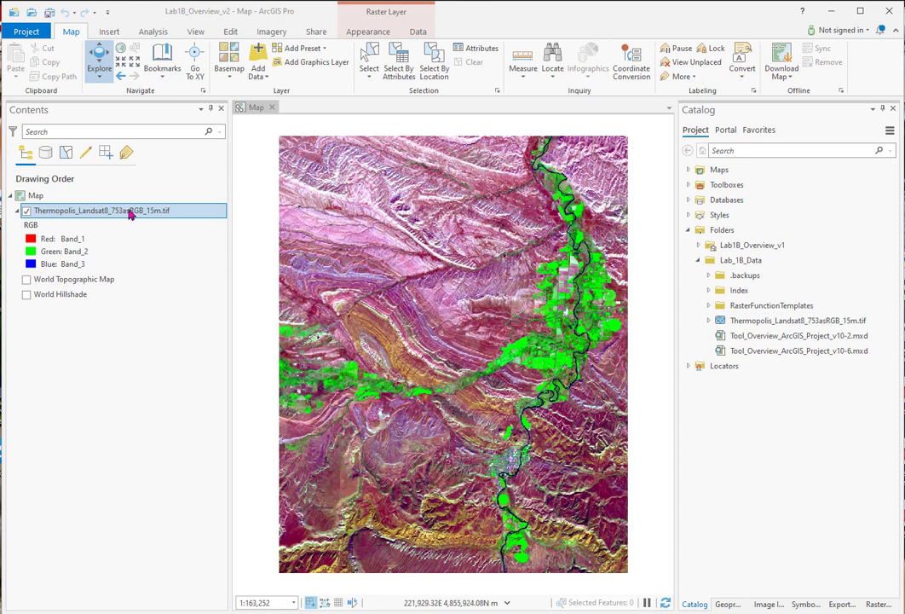
# - Display the Raster Layer Appearance tools, glance at the Data tools, then return to Appearance
pyautogui.click(375, 33)
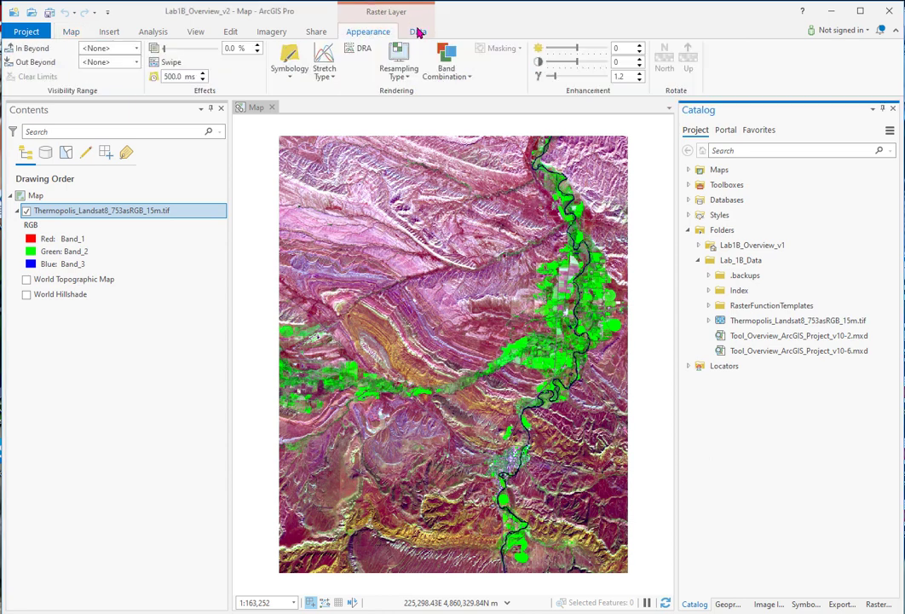
pyautogui.click(418, 32)
pyautogui.click(364, 32)
# - Show the Thermopolis layer's Percent Clip RGB symbology, then its Layer Properties dialog
pyautogui.rightClick(127, 211)
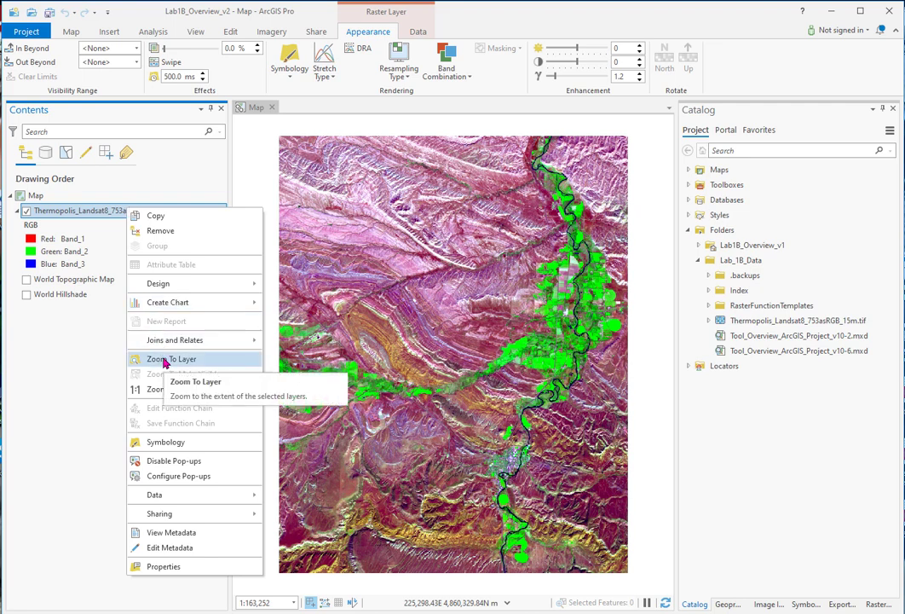
pyautogui.click(167, 444)
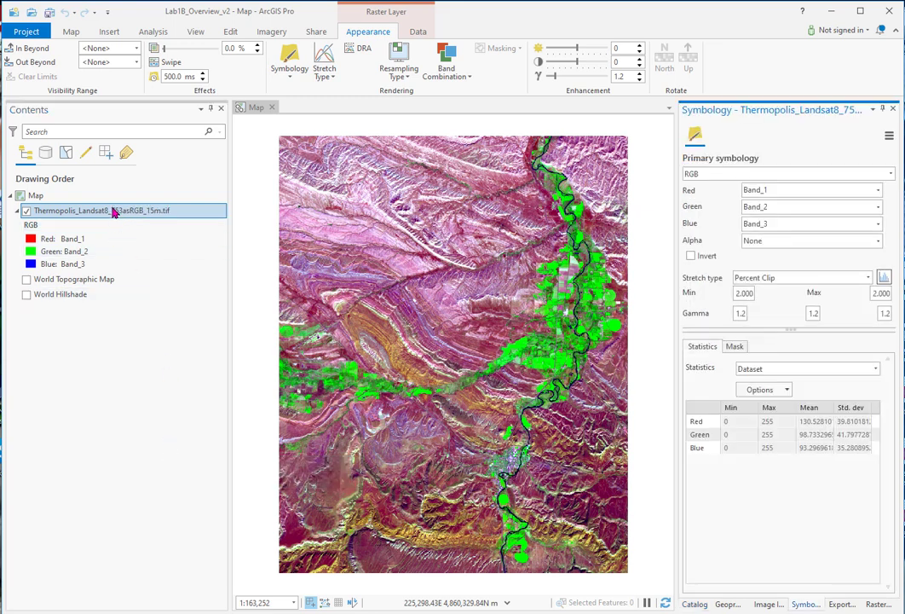
pyautogui.rightClick(114, 211)
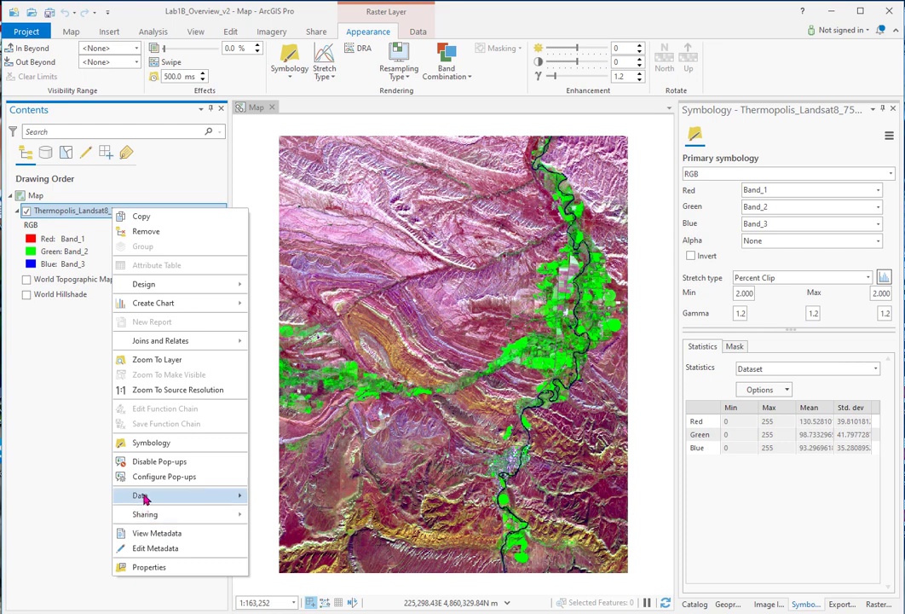
pyautogui.moveTo(142, 494)
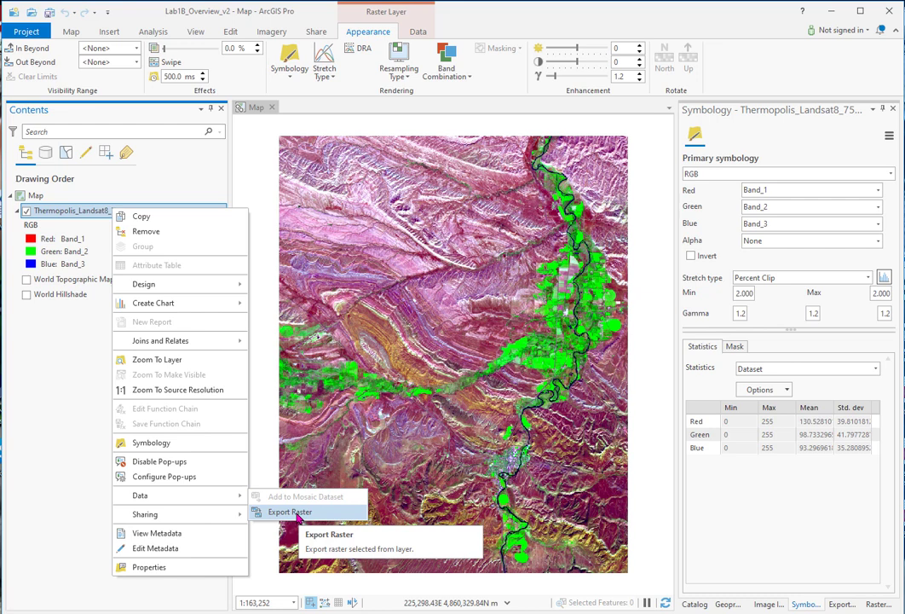
pyautogui.click(143, 567)
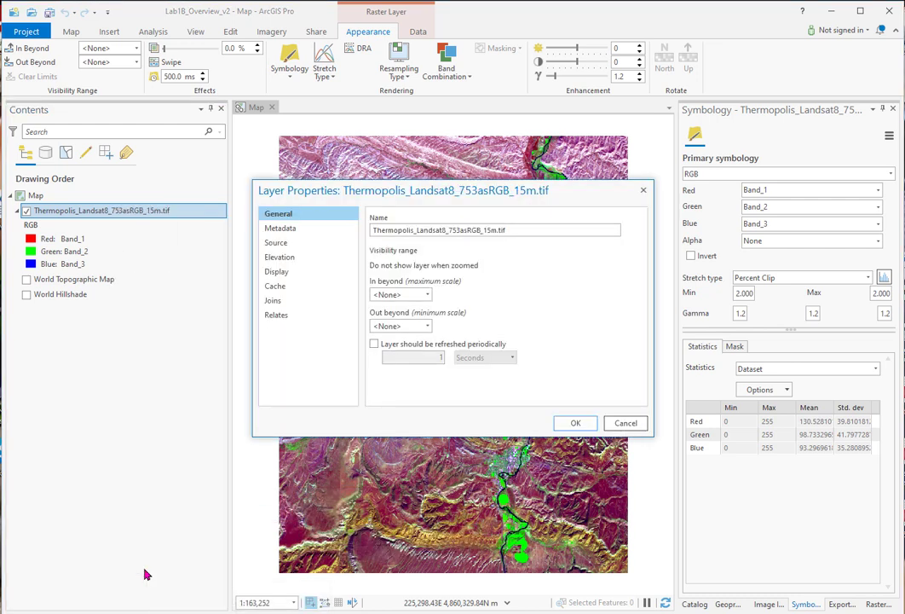
# - Inspect the layer's raster information, band statistics and WGS 1984 UTM Zone 13N (WKID 32613) spatial reference
pyautogui.click(273, 246)
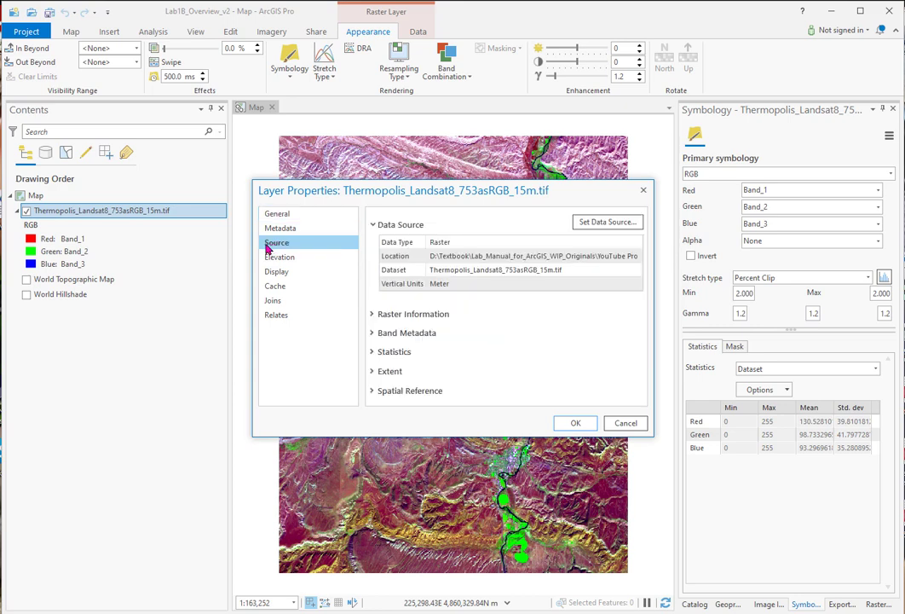
pyautogui.click(382, 314)
pyautogui.scroll(-3, 375, 333)
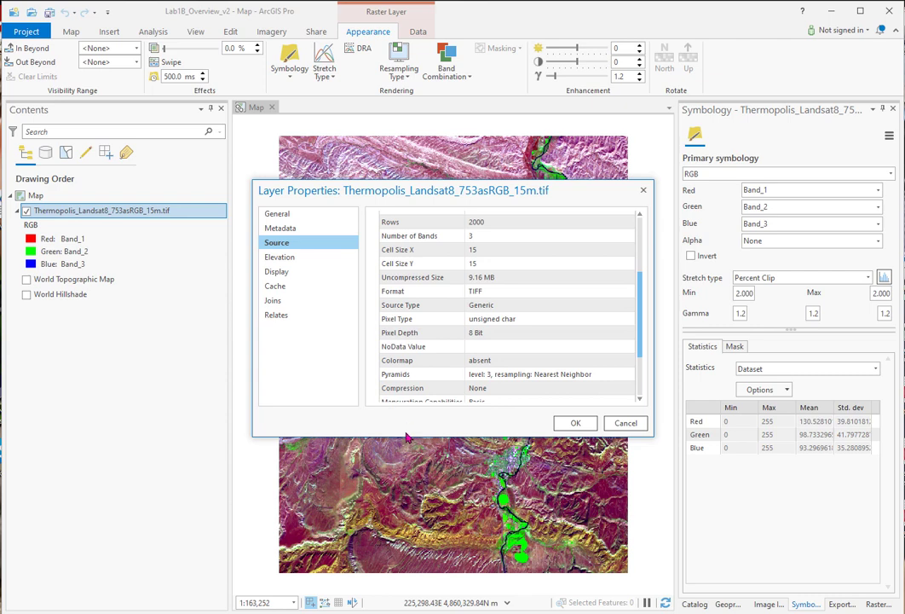
pyautogui.moveTo(341, 437); pyautogui.dragTo(341, 549)
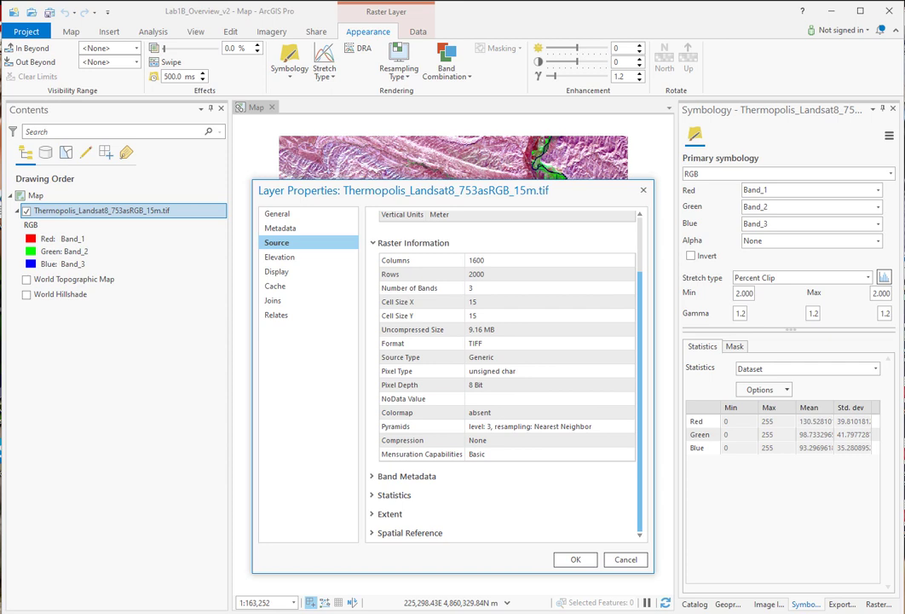
pyautogui.click(377, 494)
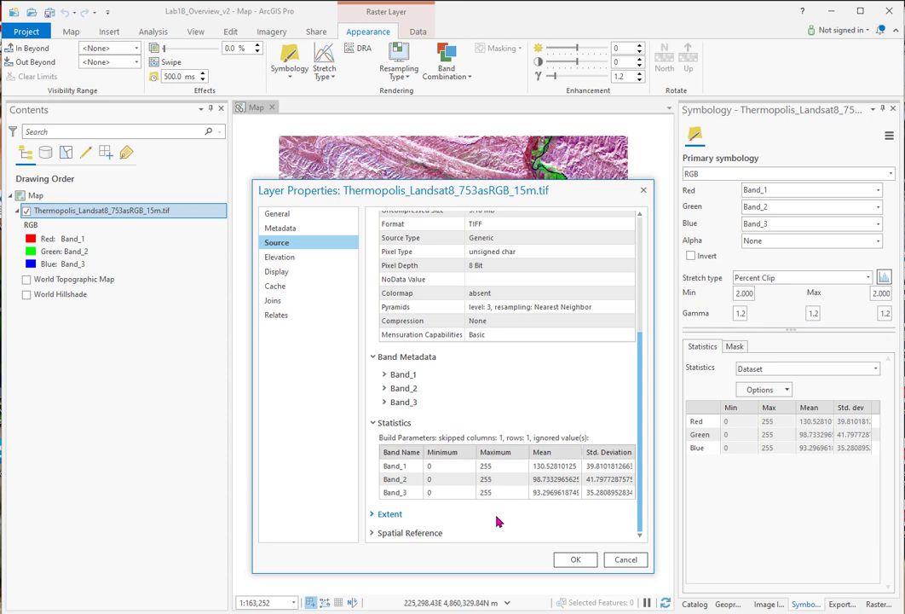
pyautogui.click(376, 533)
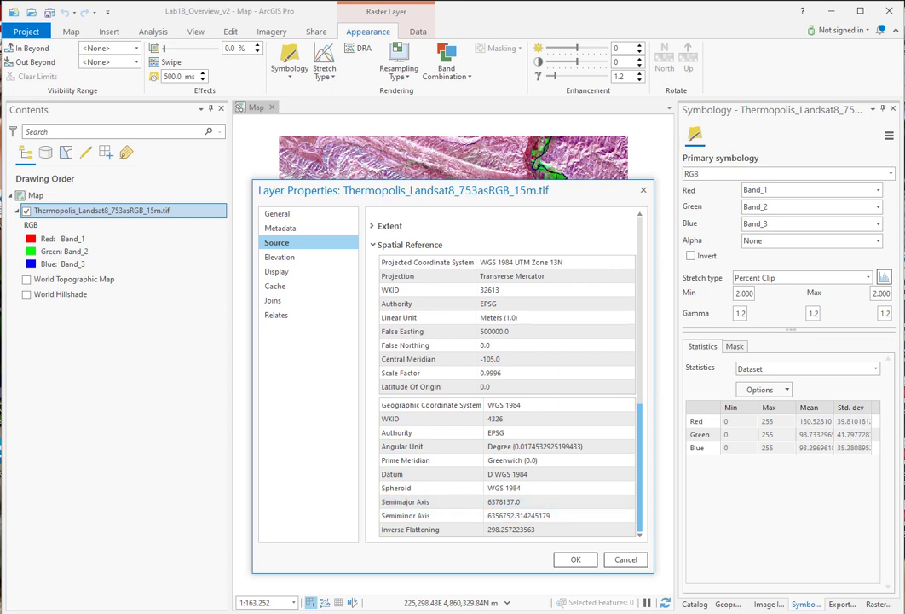
# - Close Layer Properties unchanged and show the Raster and Imagery page of the project Options
pyautogui.click(626, 560)
pyautogui.click(26, 31)
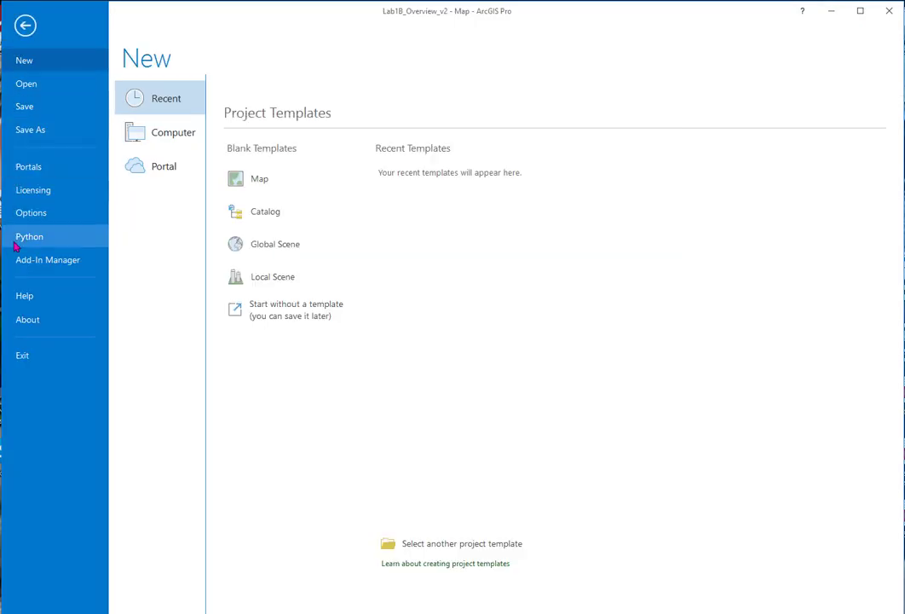
pyautogui.click(28, 213)
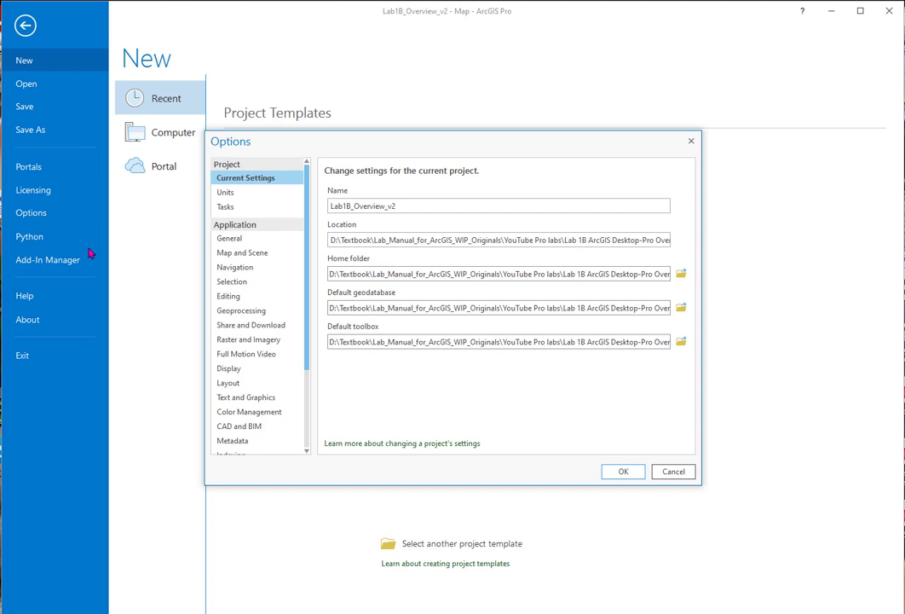
pyautogui.click(244, 341)
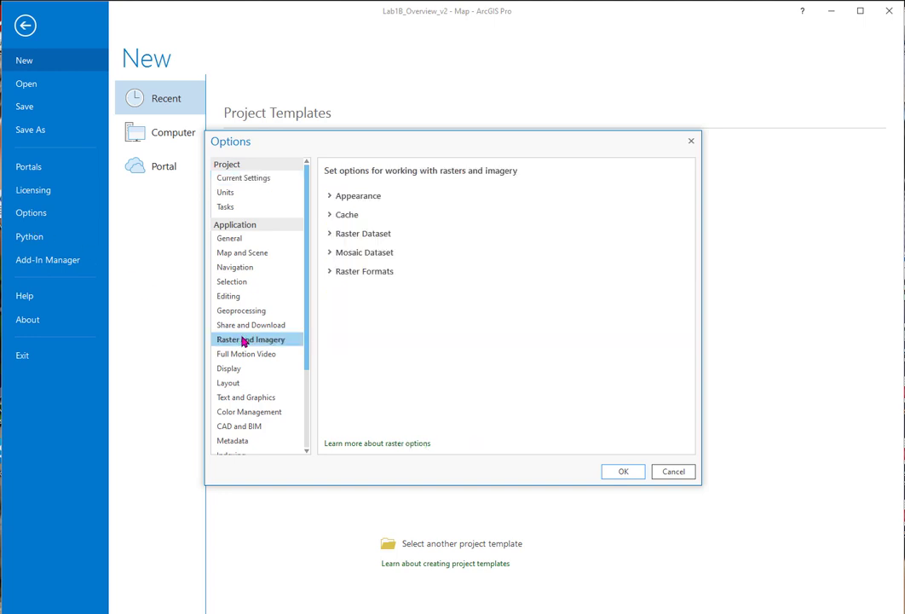
# - Expand Appearance and custom rendering defaults, checking resampling stays Bilinear and stretch type None
pyautogui.click(330, 197)
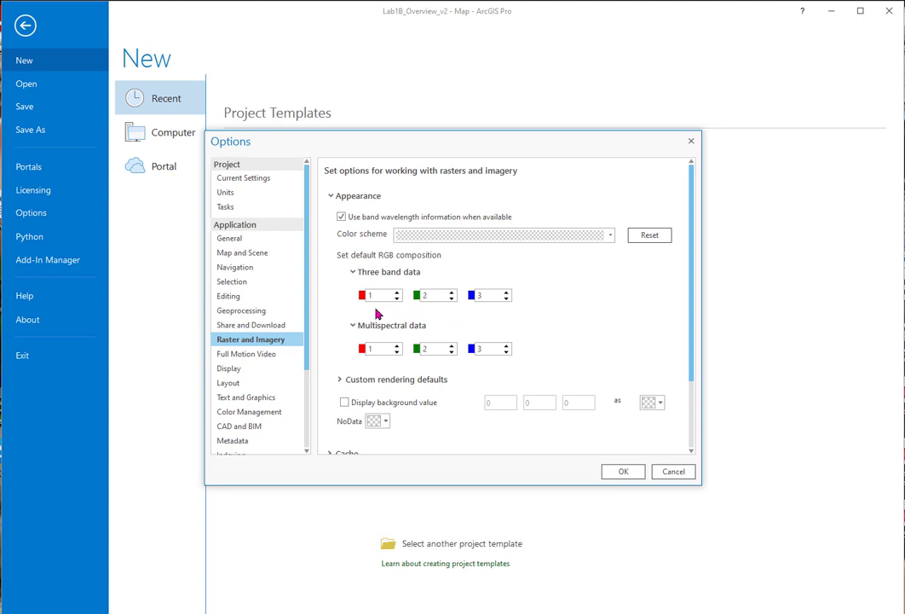
pyautogui.scroll(-3, 341, 313)
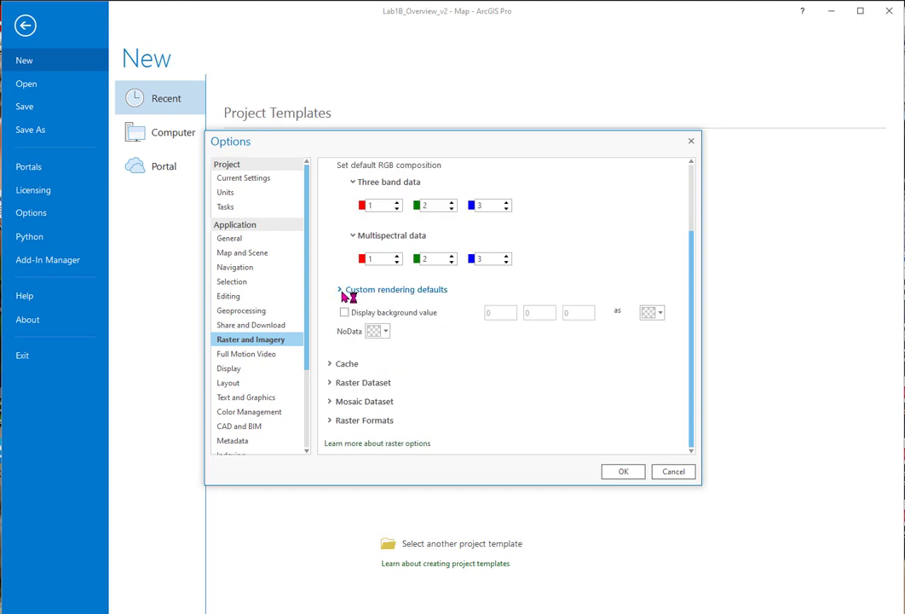
pyautogui.click(341, 290)
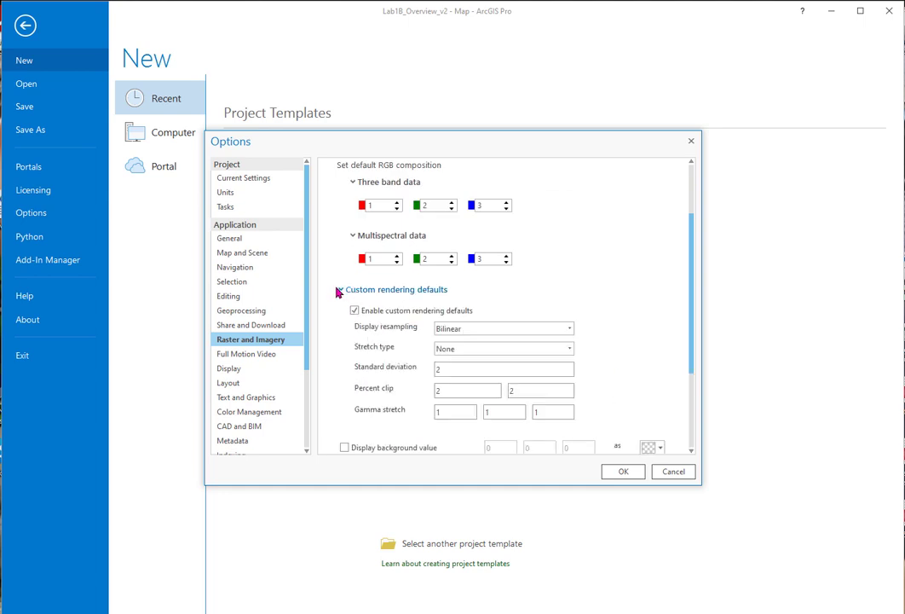
pyautogui.click(569, 329)
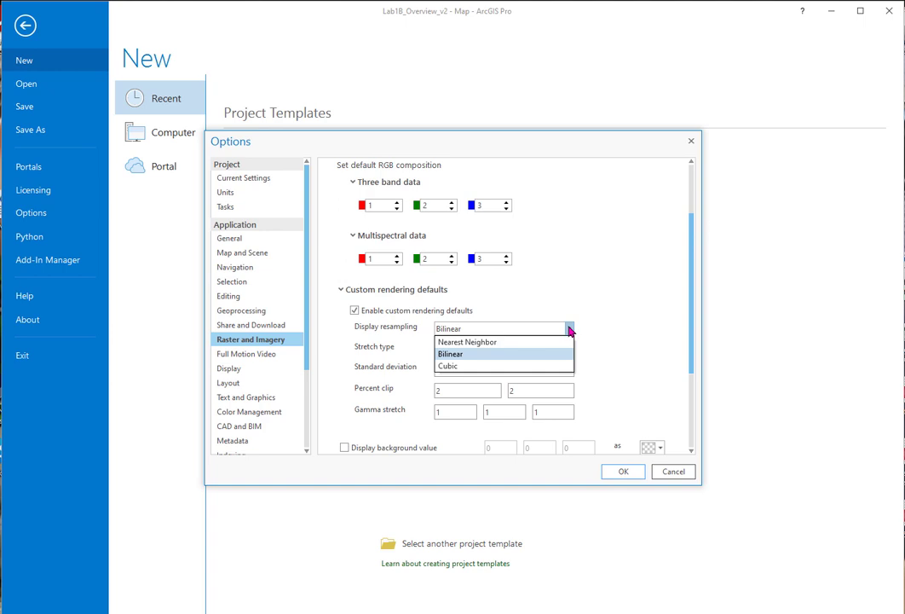
pyautogui.click(569, 329)
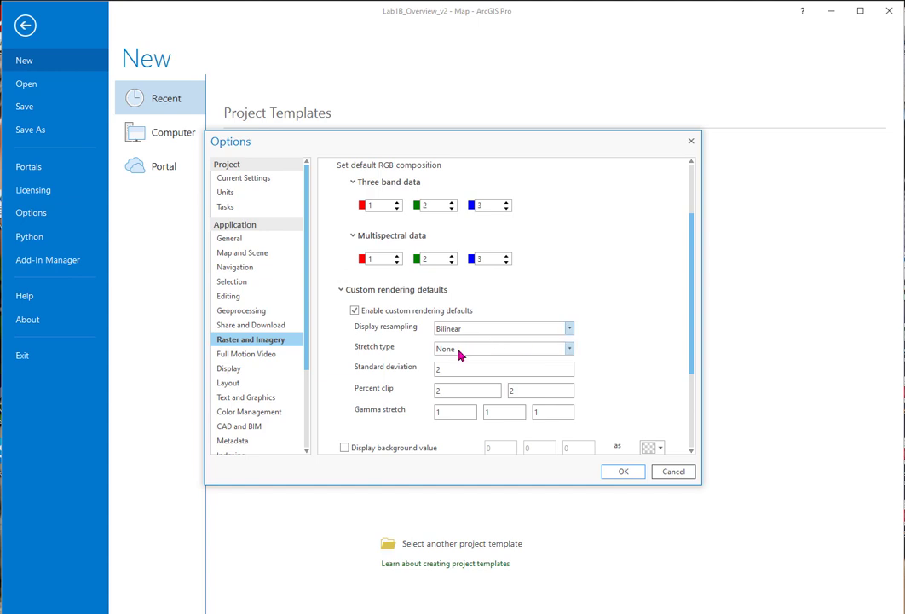
pyautogui.click(570, 350)
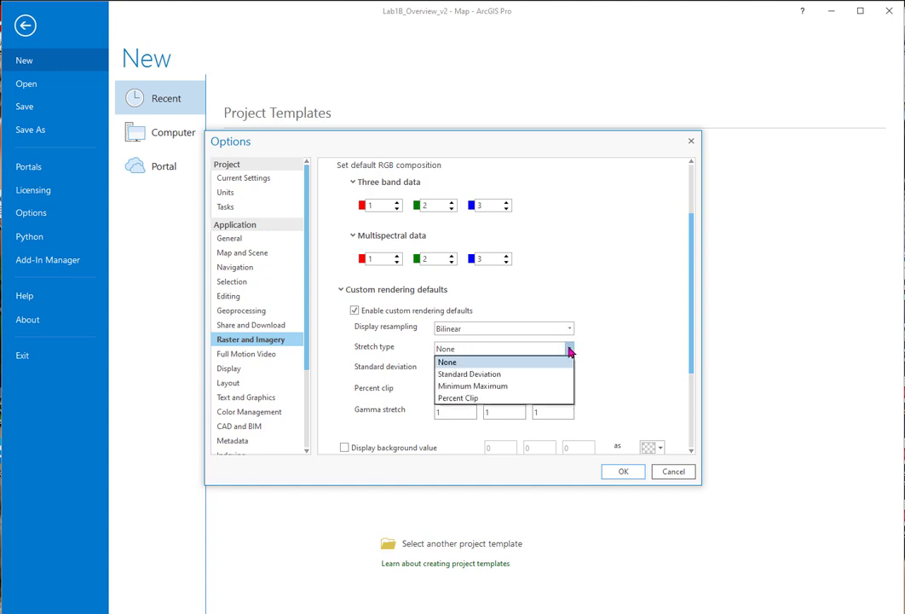
pyautogui.click(570, 350)
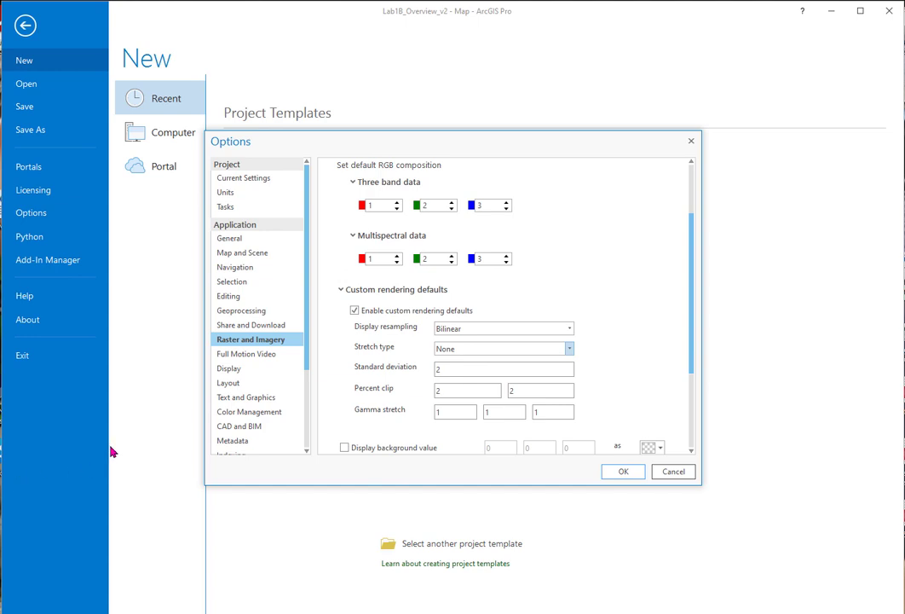
# - Browse the Metadata style choices, cancel the Options without changes, and return to the map
pyautogui.click(233, 439)
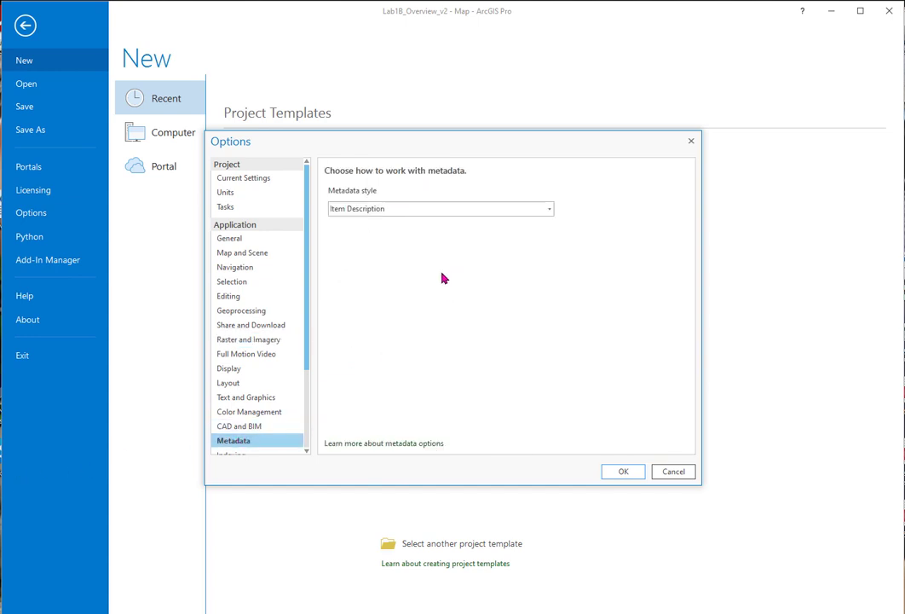
pyautogui.click(548, 210)
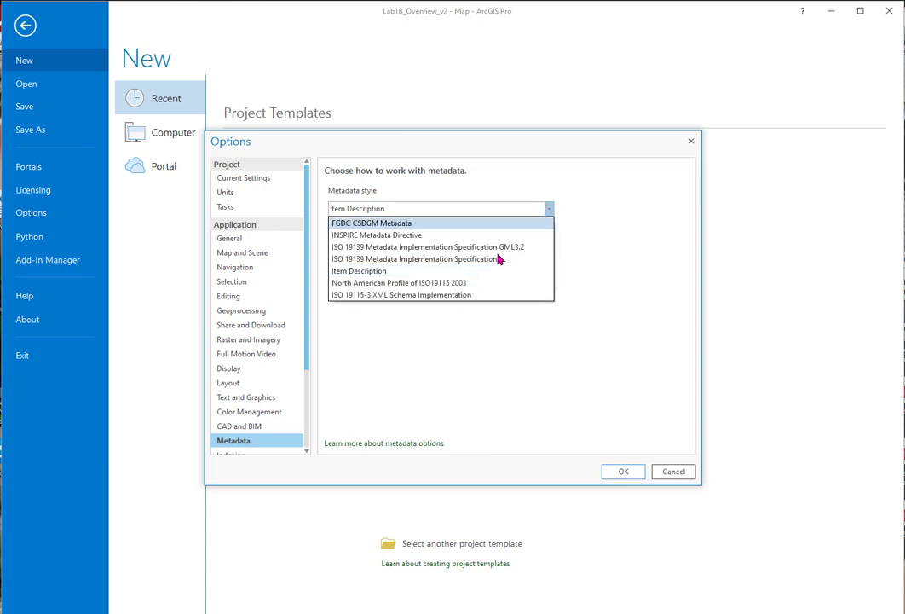
pyautogui.press('Down')
pyautogui.press('Down')
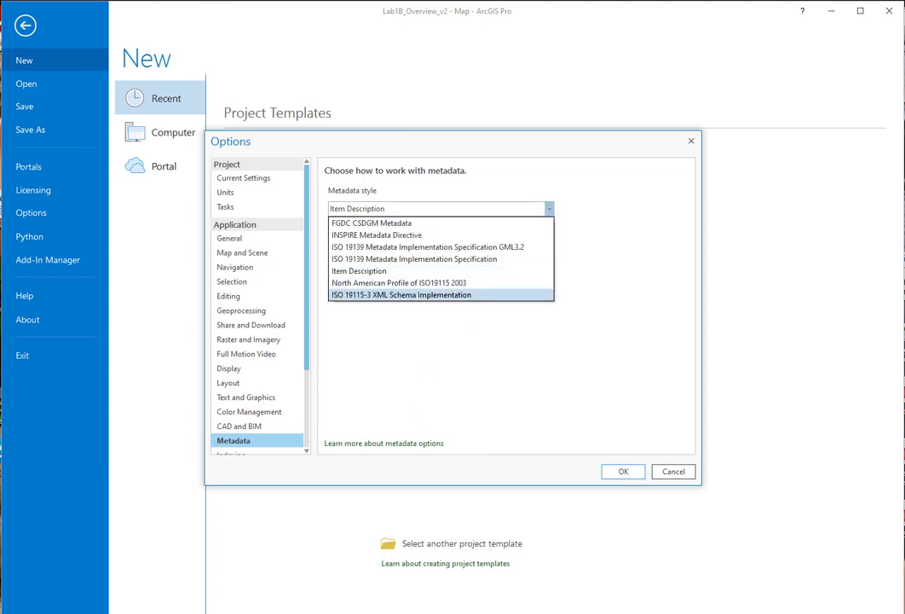
pyautogui.click(675, 474)
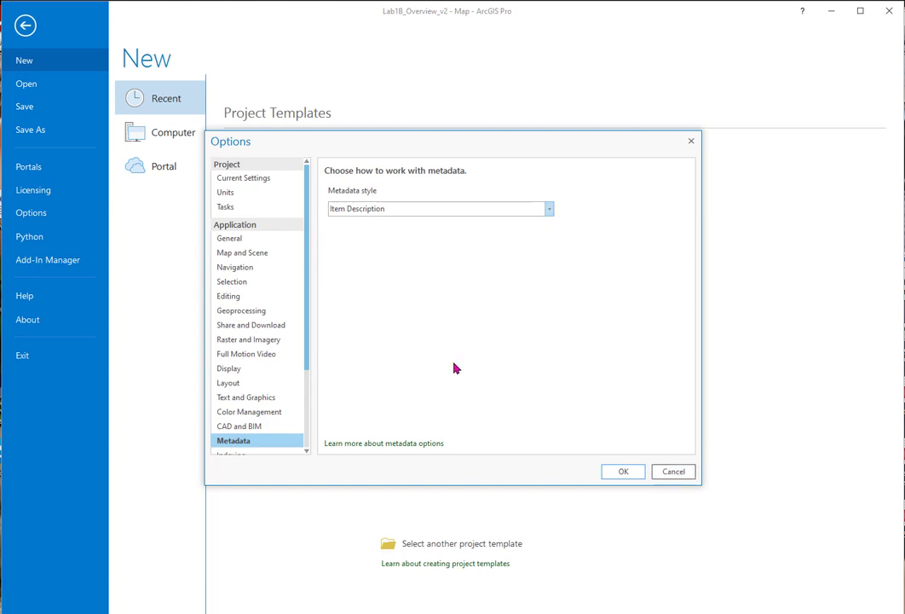
pyautogui.click(673, 473)
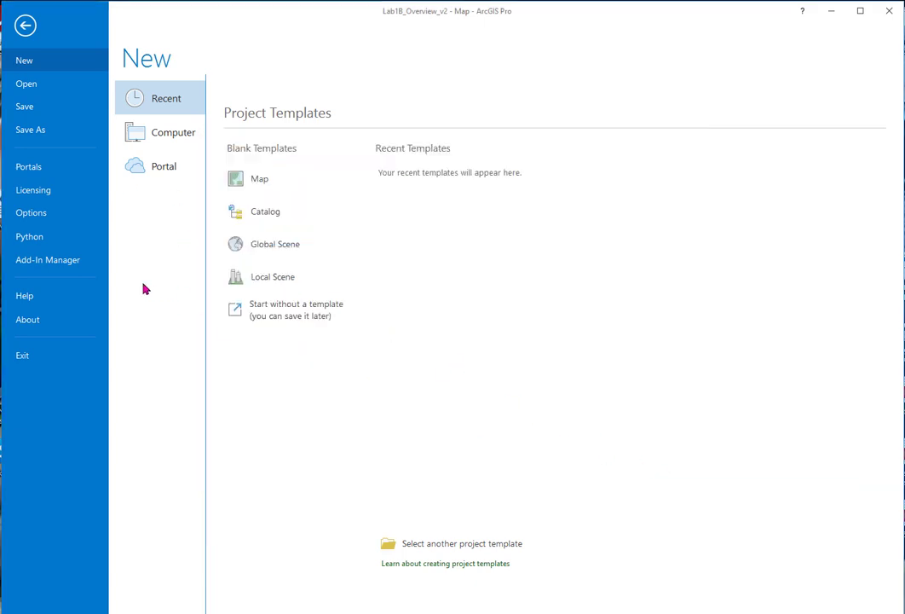
pyautogui.click(24, 28)
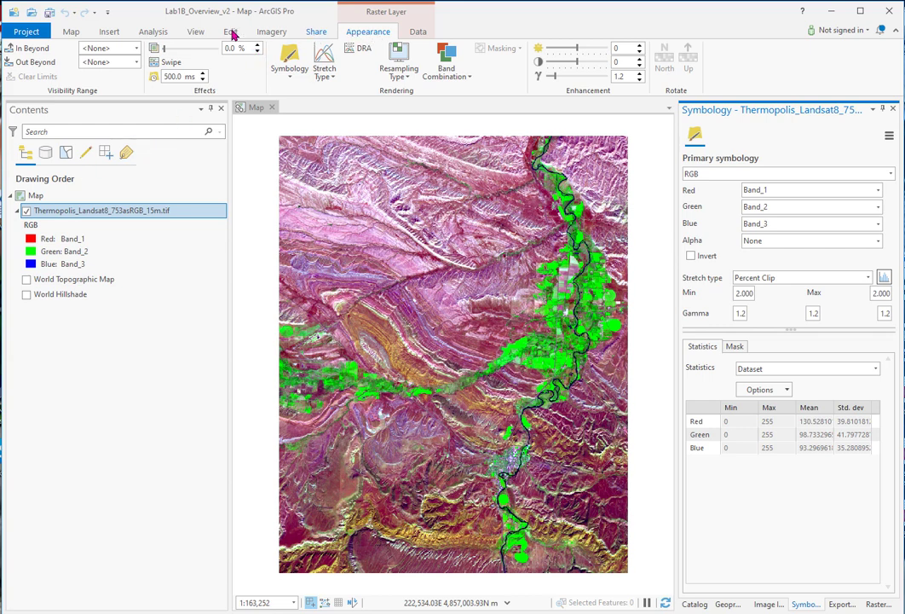
# - Check the Map tab's Explore options, zoom to 1:146,973 with Previous Extent, and show the basemap gallery
pyautogui.click(72, 33)
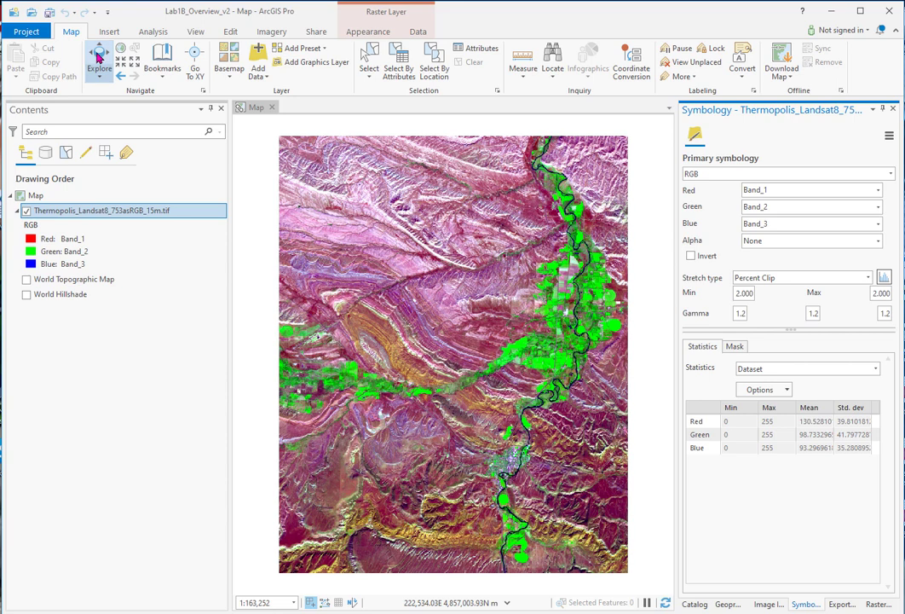
pyautogui.click(99, 79)
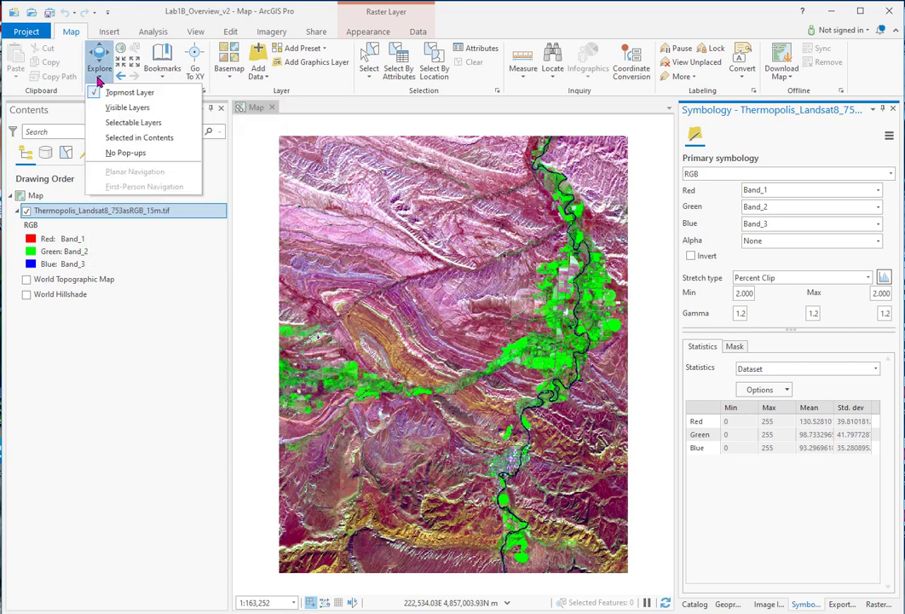
pyautogui.click(99, 77)
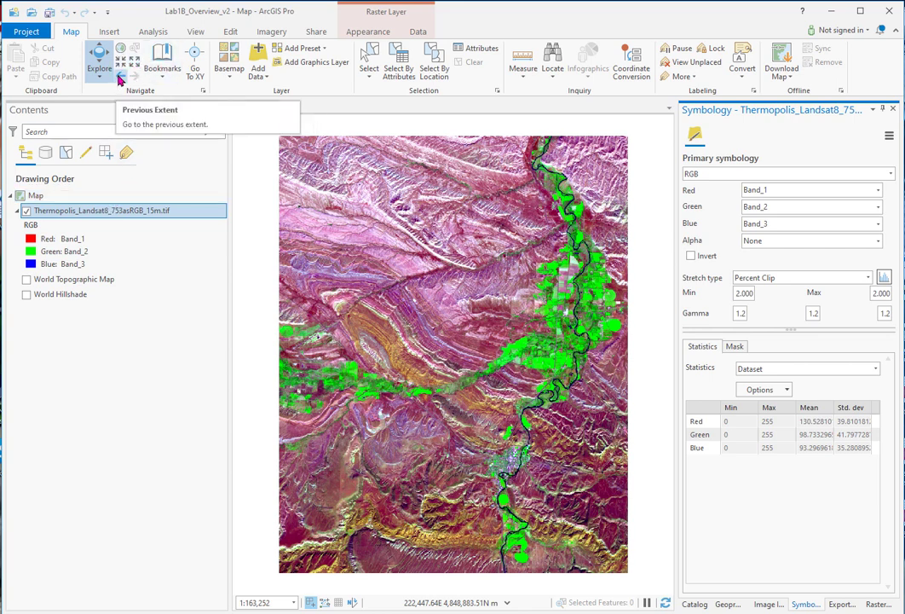
pyautogui.scroll(-3, 401, 344)
pyautogui.click(120, 77)
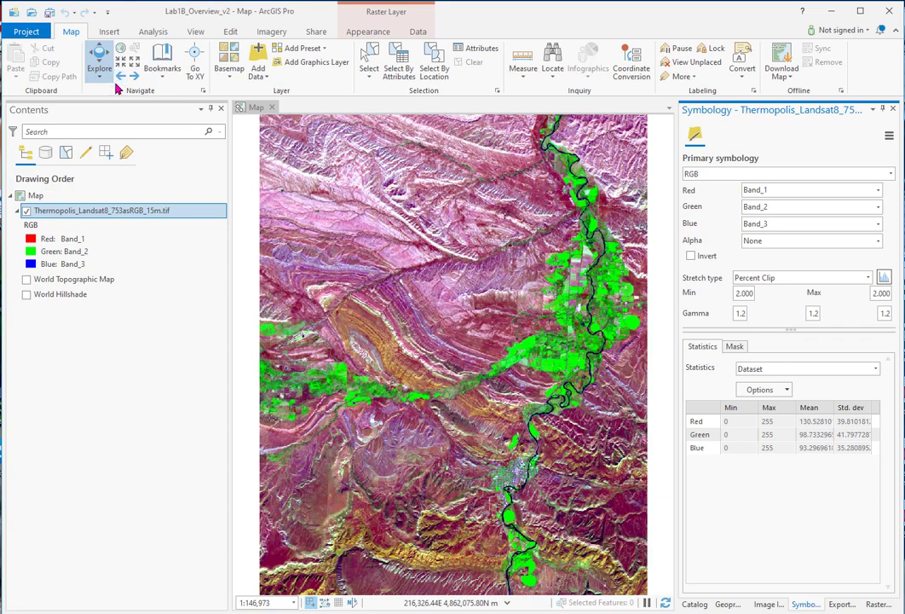
pyautogui.click(228, 72)
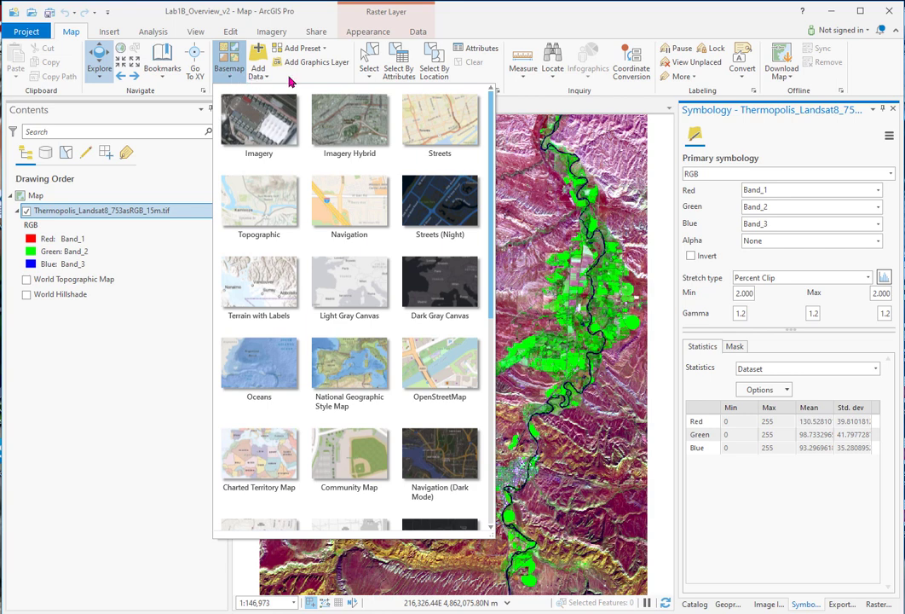
# - Look at the Add Data options, then show the Lab_1B_Data folder in the project Catalog
pyautogui.click(267, 78)
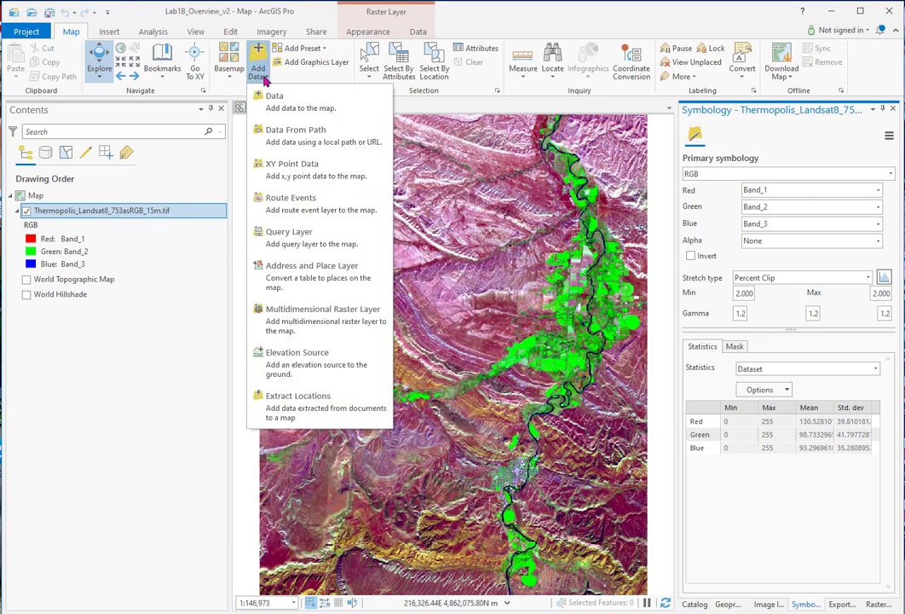
pyautogui.click(695, 602)
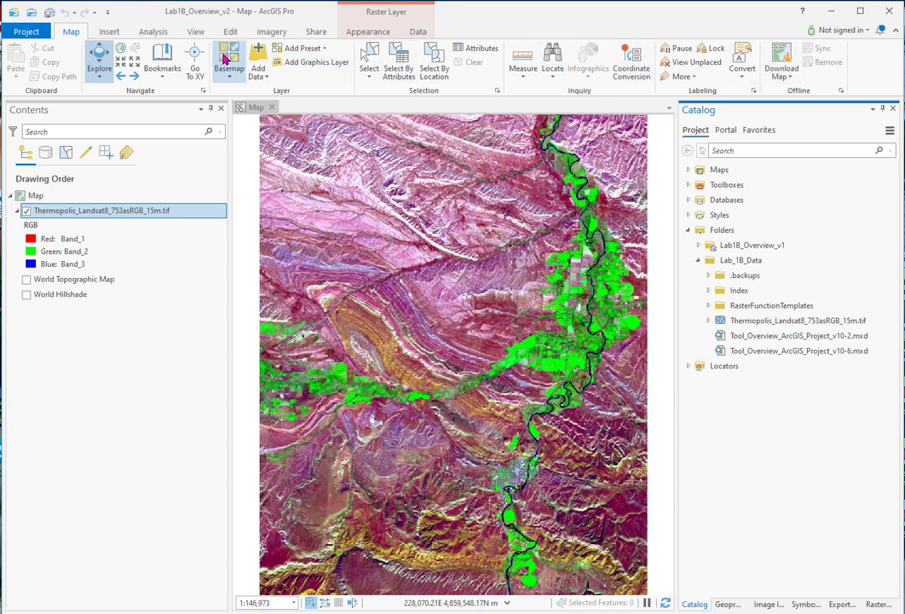
# - Insert a new map Map1 and a blank ANSI Landscape Letter 8.5" x 11" layout
pyautogui.click(110, 33)
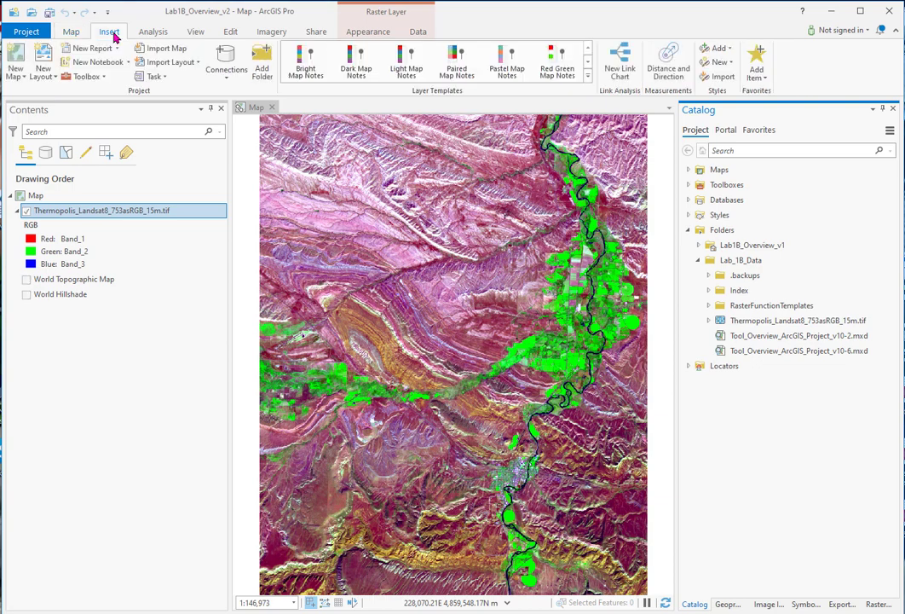
pyautogui.click(13, 58)
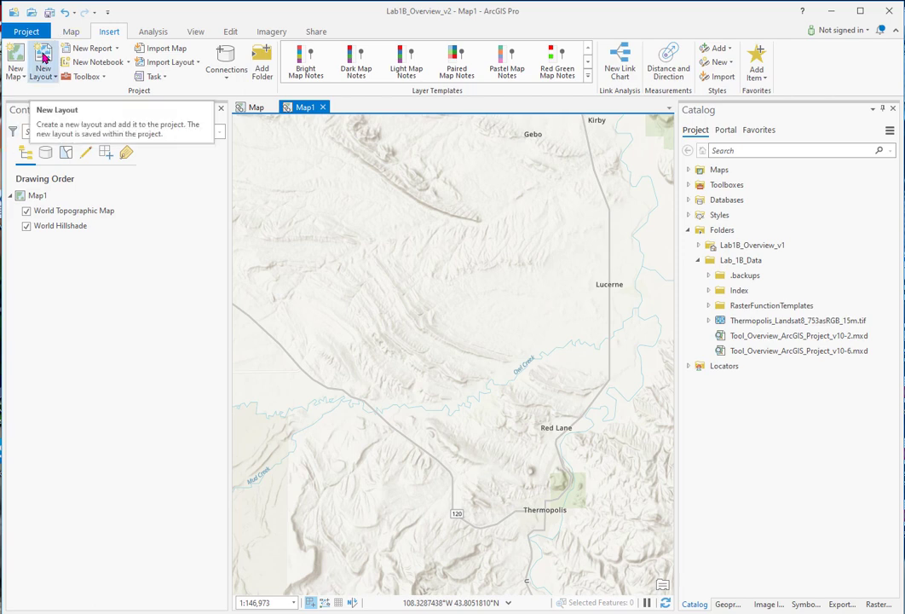
pyautogui.click(45, 58)
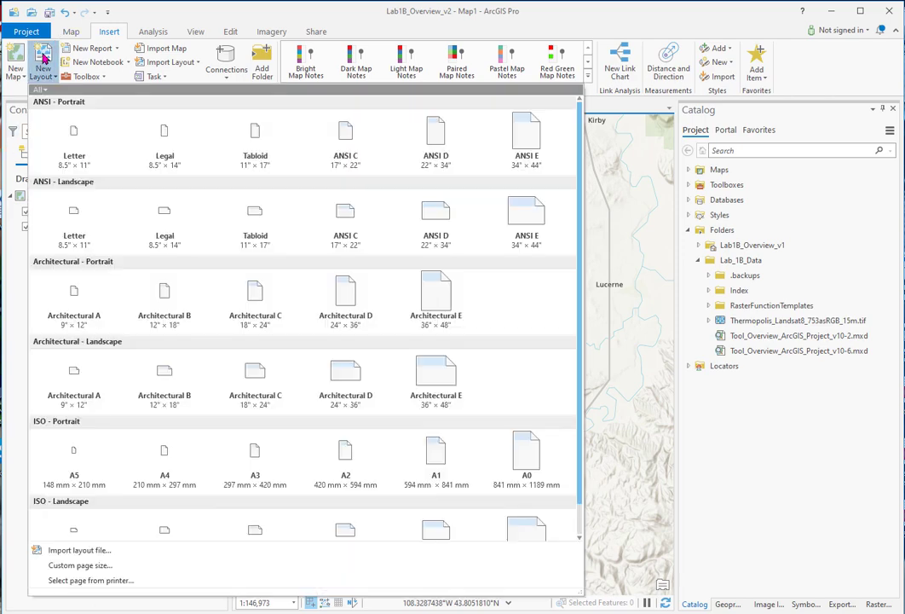
pyautogui.click(68, 217)
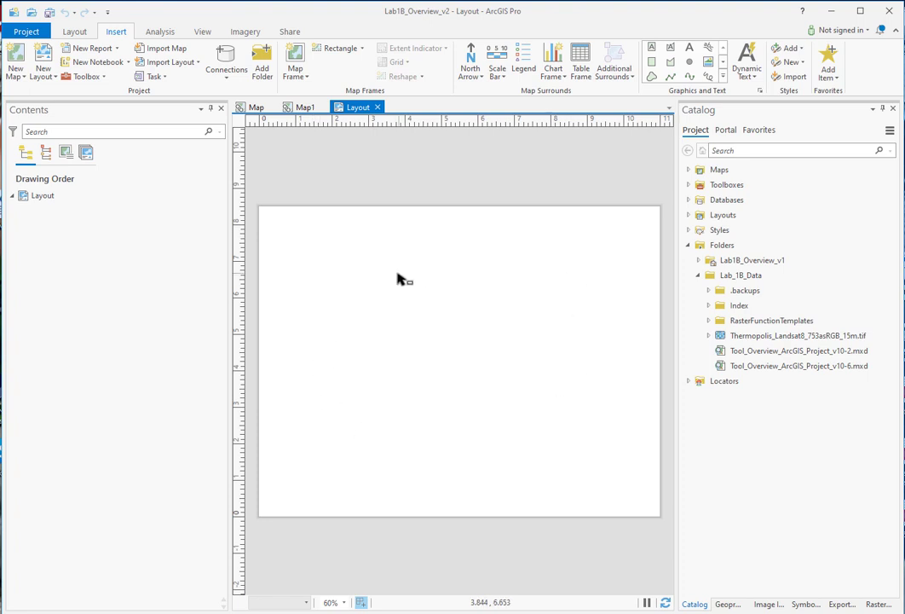
# - Close the Layout and Map1 views, list Map, Map1 and the Layout in the Catalog, and show Analysis
pyautogui.click(377, 107)
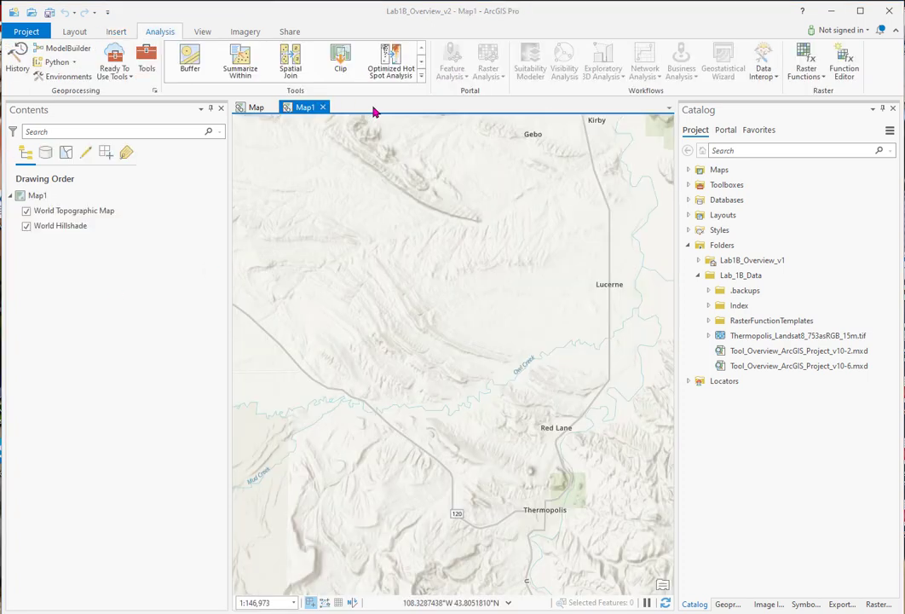
pyautogui.click(323, 107)
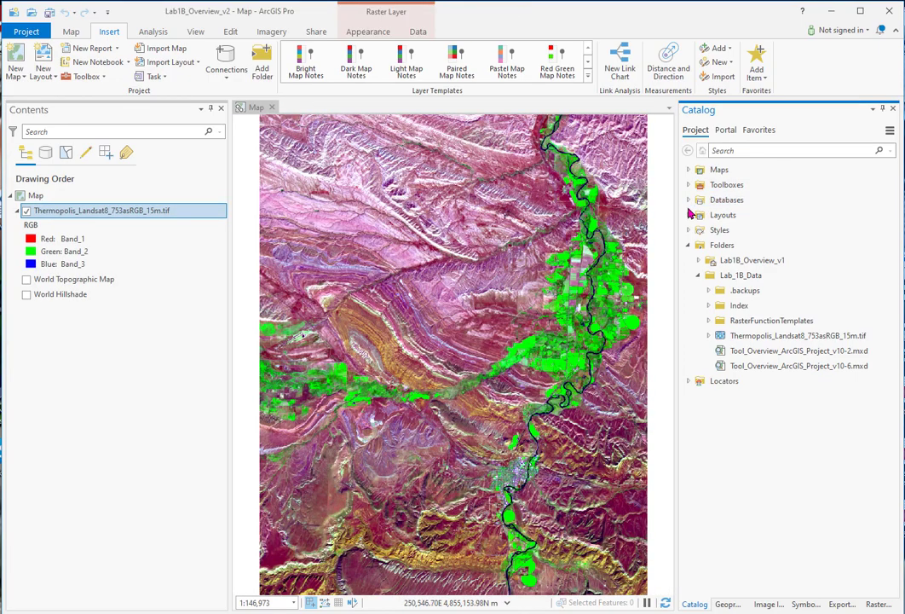
pyautogui.click(688, 170)
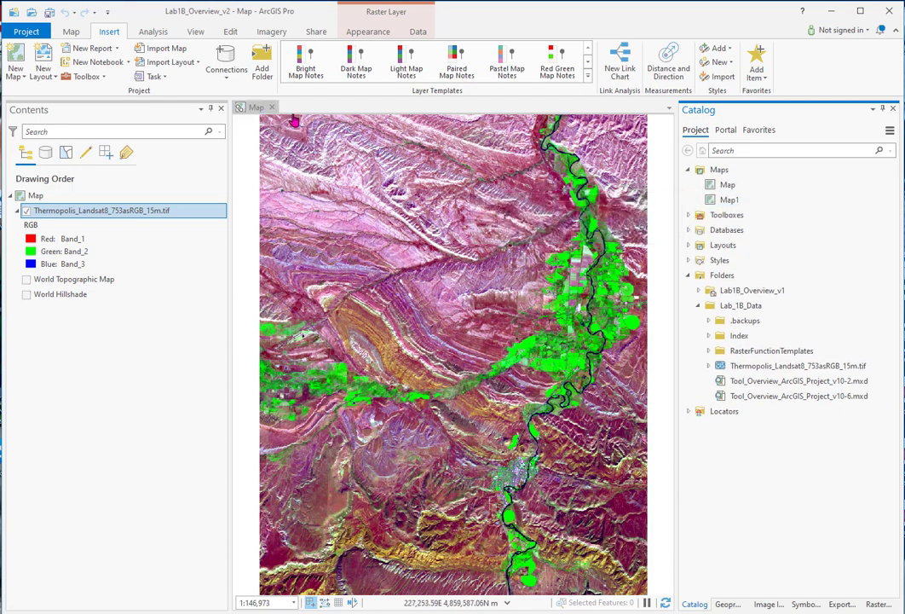
pyautogui.click(688, 245)
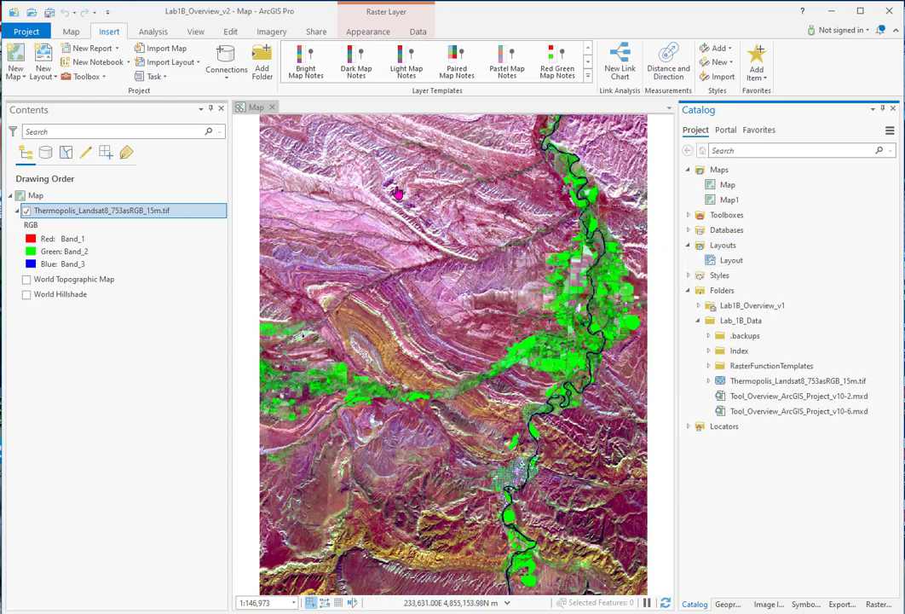
pyautogui.click(152, 33)
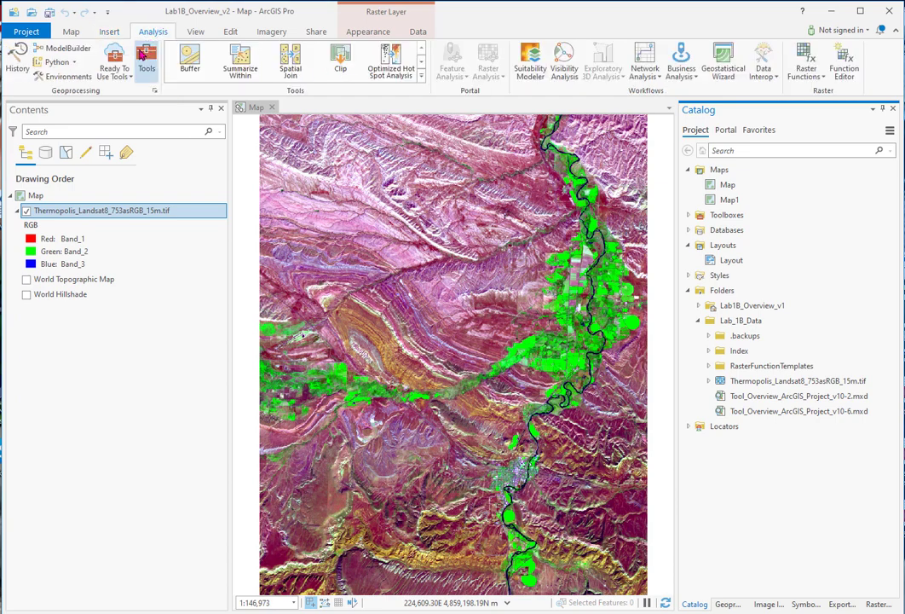
# - Open the Geoprocessing tools and browse the list of all toolboxes
pyautogui.click(146, 61)
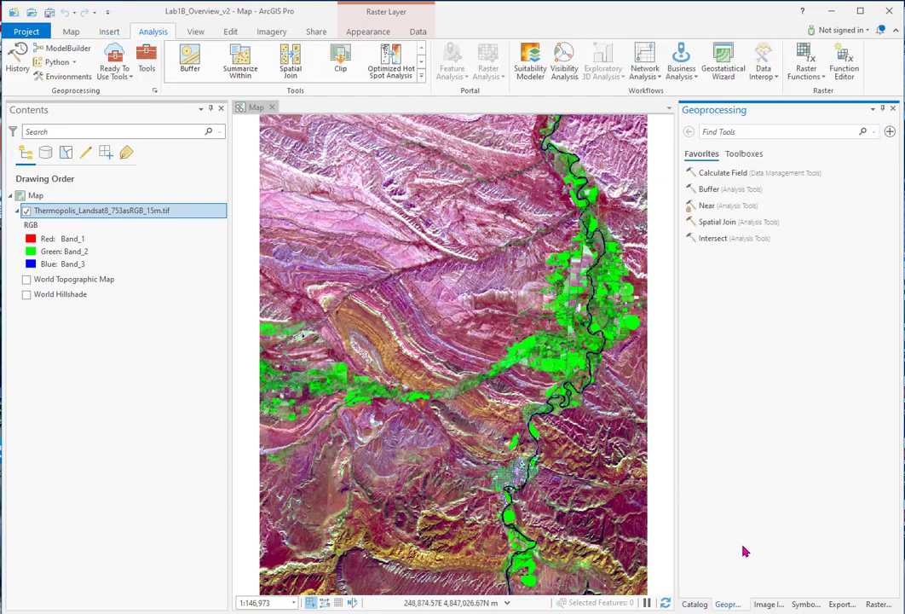
pyautogui.click(744, 156)
pyautogui.scroll(-3, 752, 358)
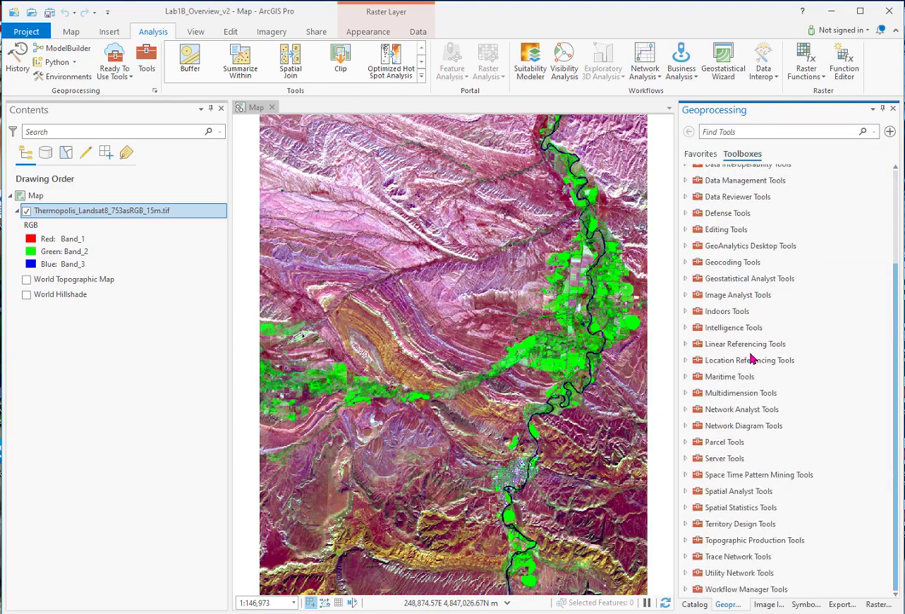
pyautogui.scroll(3, 752, 358)
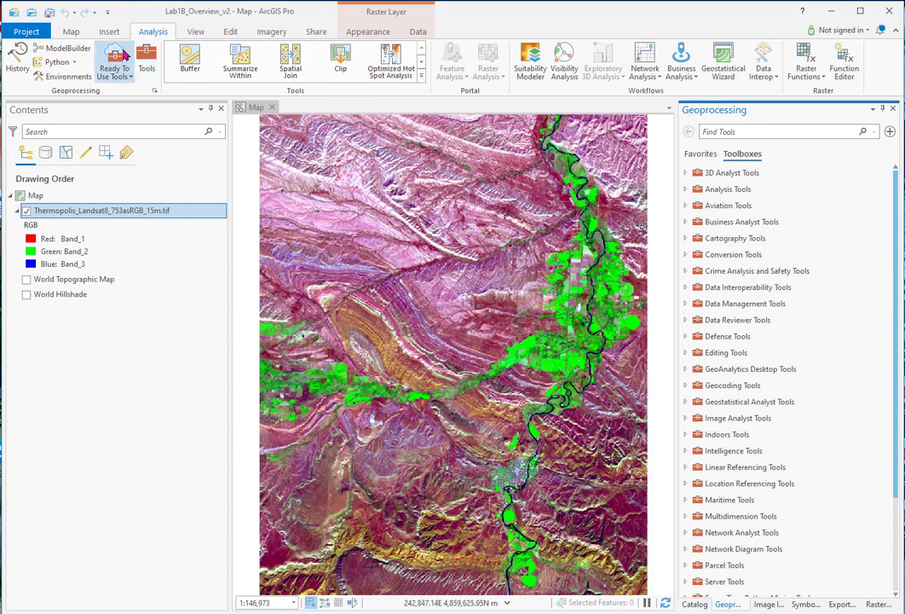
# - Show the Raster Functions gallery with its Conversion and Surface categories expanded
pyautogui.click(806, 57)
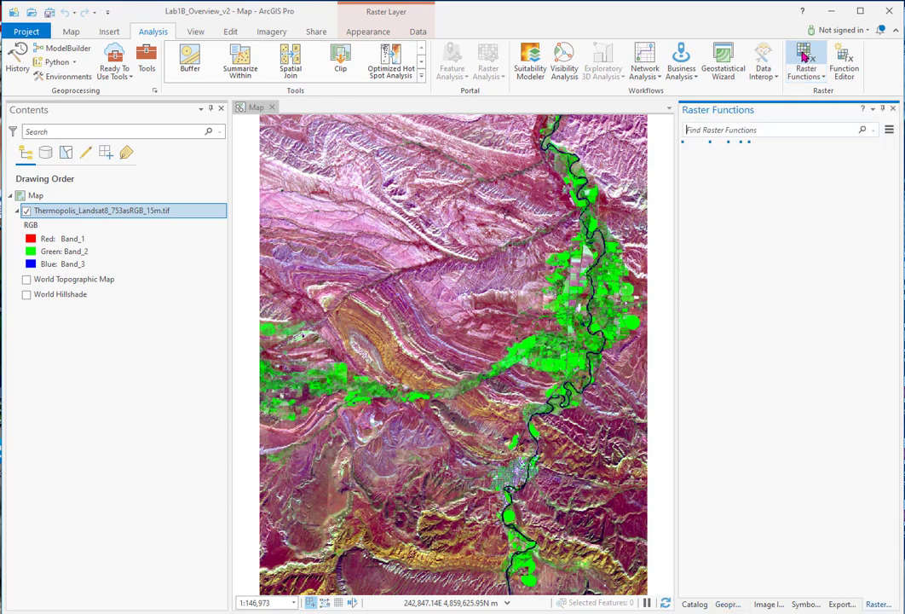
pyautogui.scroll(-2, 849, 397)
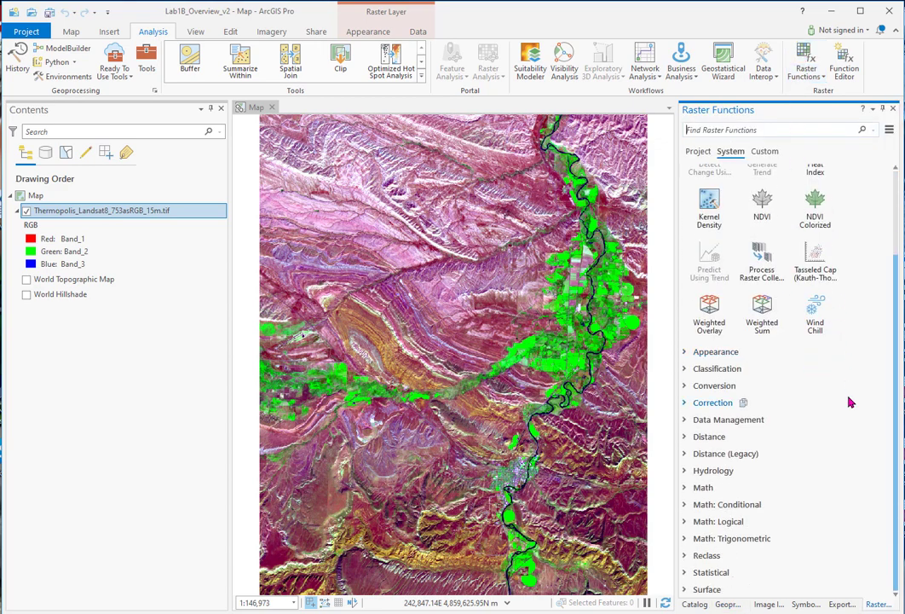
pyautogui.click(686, 387)
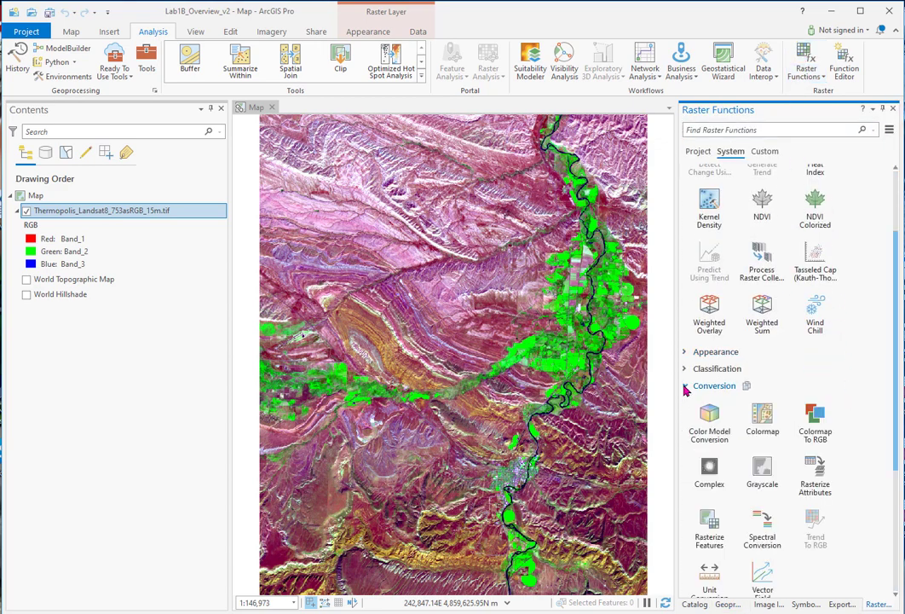
pyautogui.scroll(-3, 856, 420)
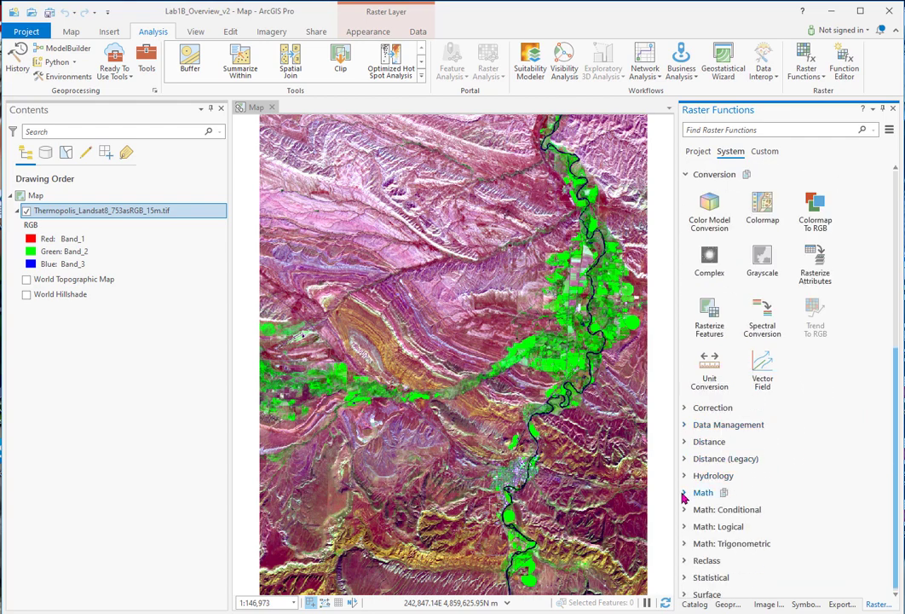
pyautogui.scroll(-1, 684, 494)
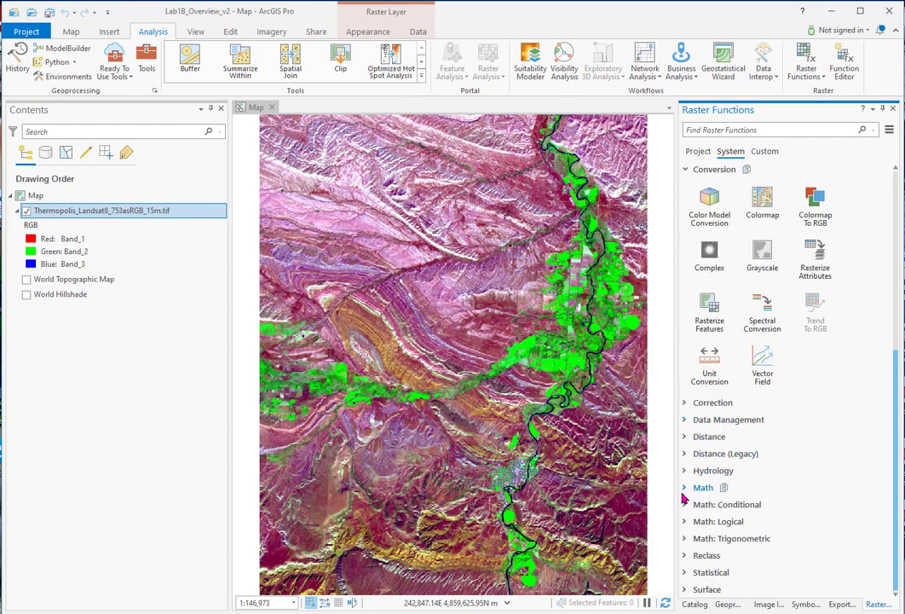
pyautogui.click(695, 589)
pyautogui.moveTo(897, 521); pyautogui.dragTo(895, 290)
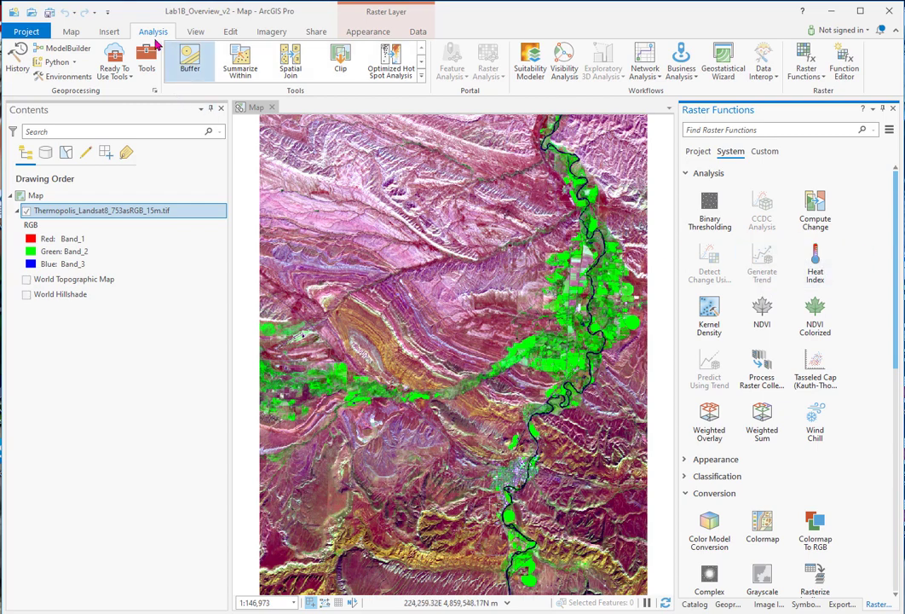
# - Review the View tab's Link Views options, then switch to the Edit commands
pyautogui.click(196, 32)
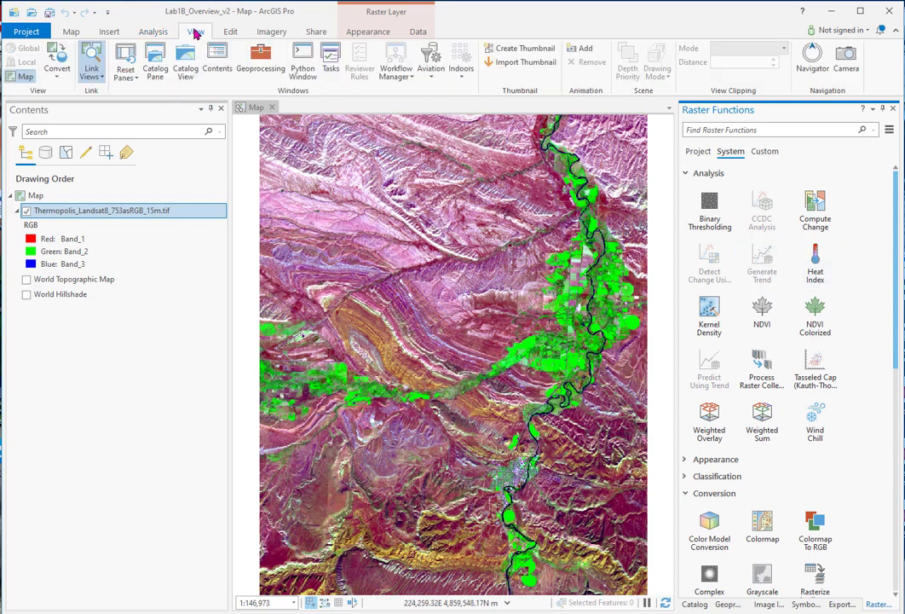
pyautogui.click(100, 76)
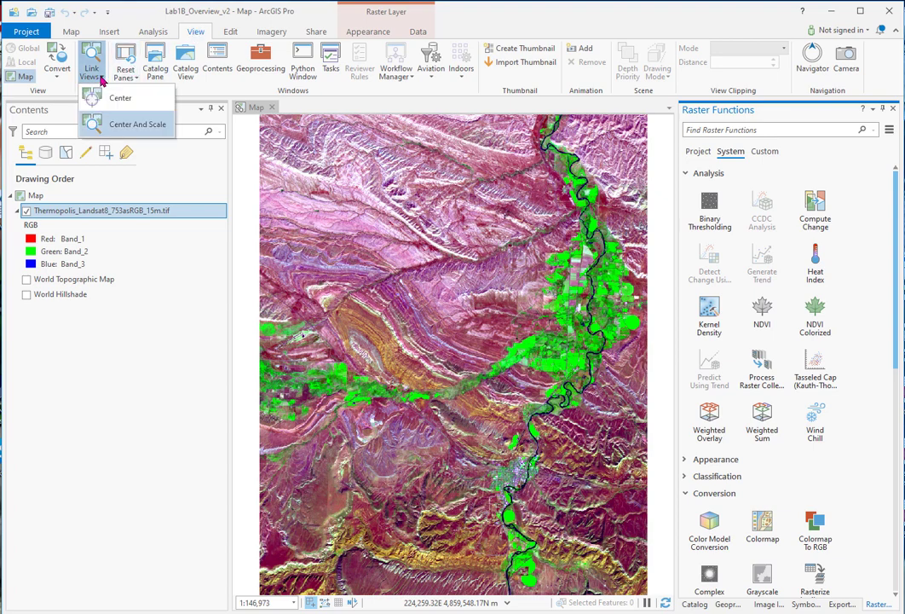
pyautogui.click(232, 35)
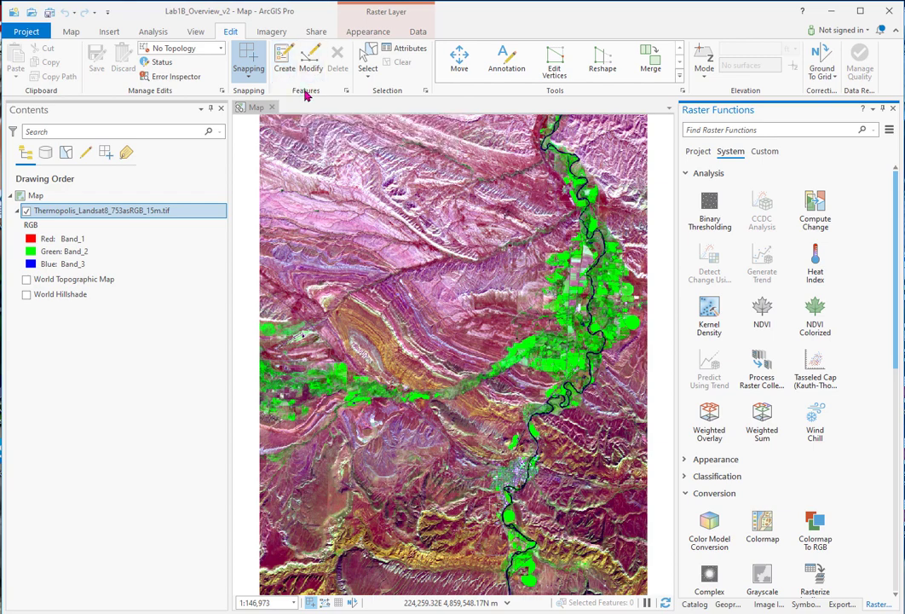
# - Open the Image Information pane for the Thermopolis raster from the Imagery tab
pyautogui.click(276, 33)
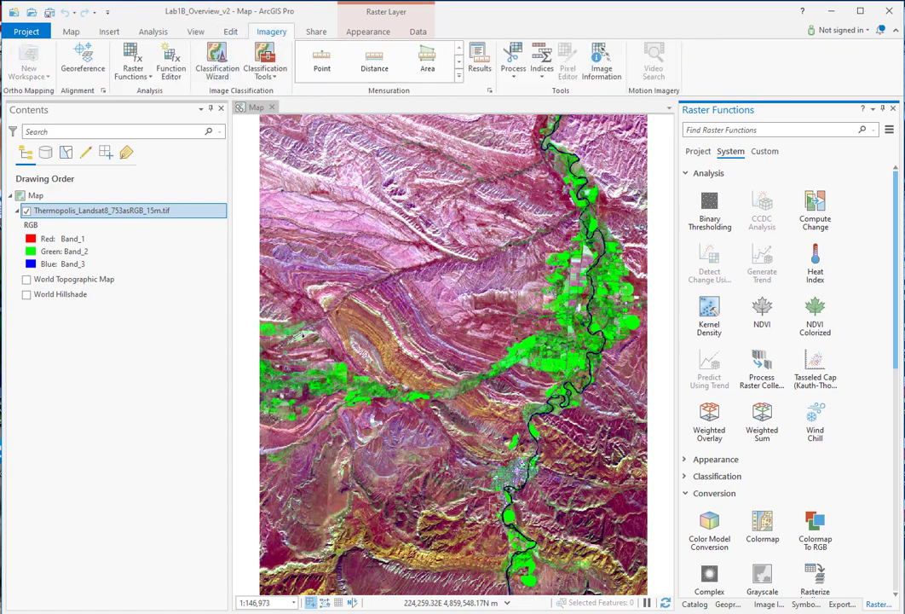
pyautogui.click(600, 66)
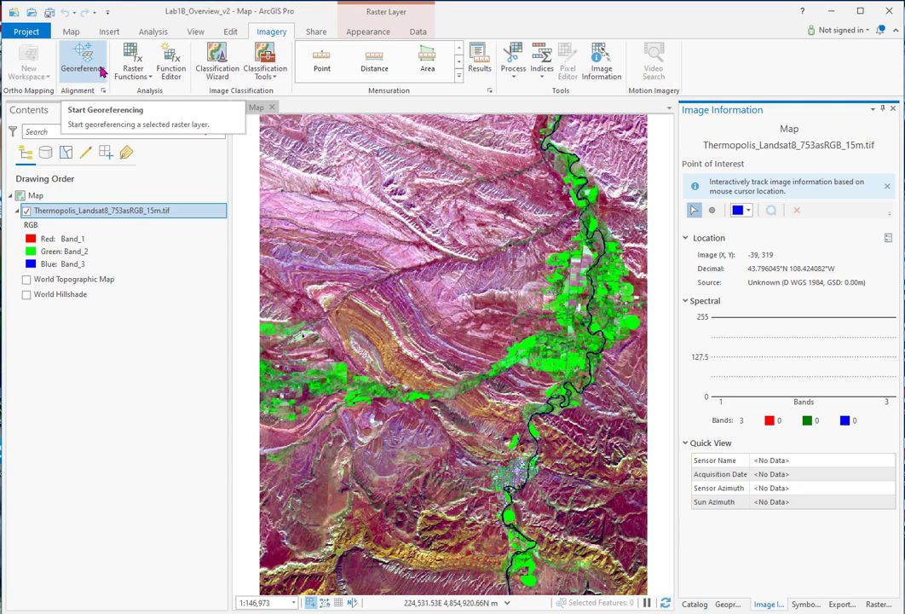
# - Browse Classification Tools, Process and Indices menus, then show Share and Raster Layer Appearance commands
pyautogui.click(271, 77)
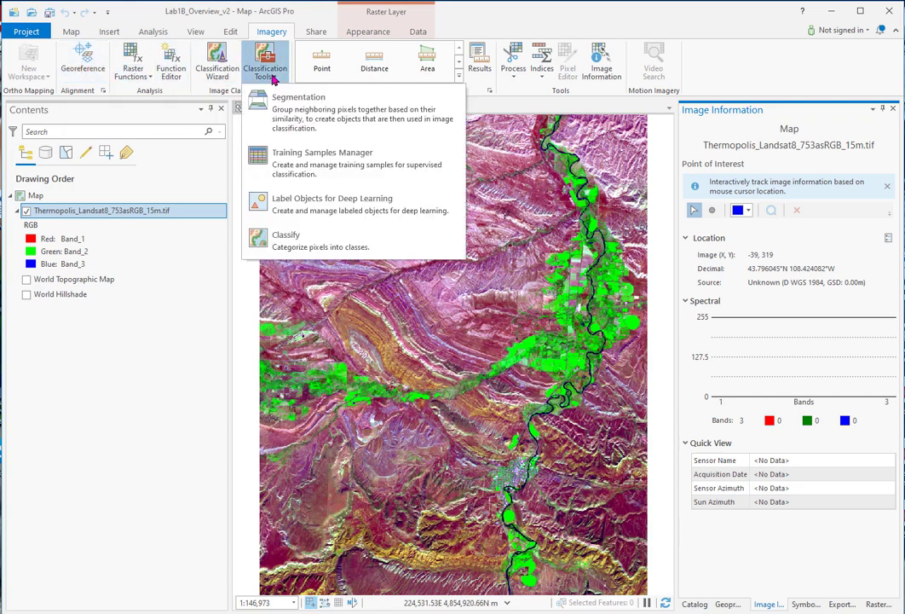
pyautogui.click(273, 78)
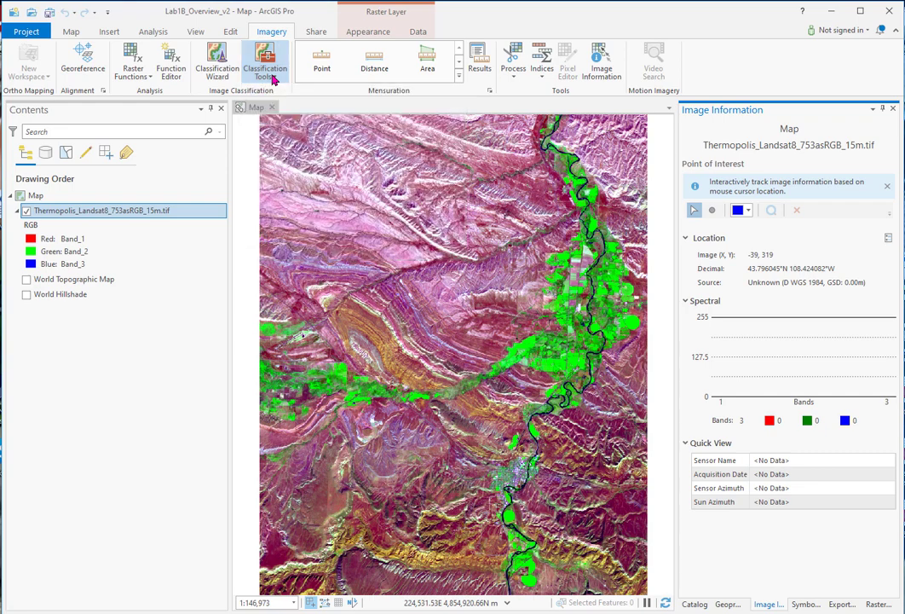
pyautogui.click(514, 75)
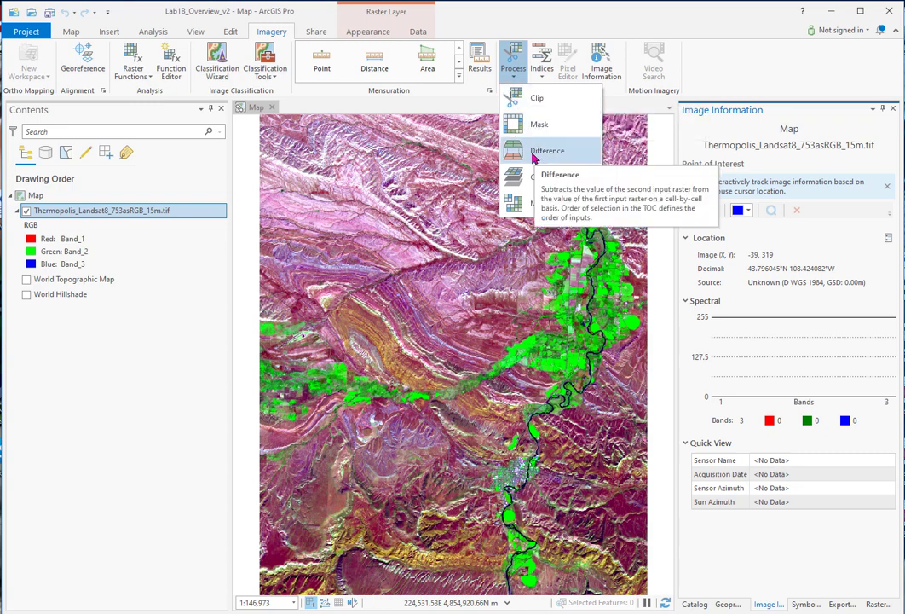
pyautogui.click(540, 69)
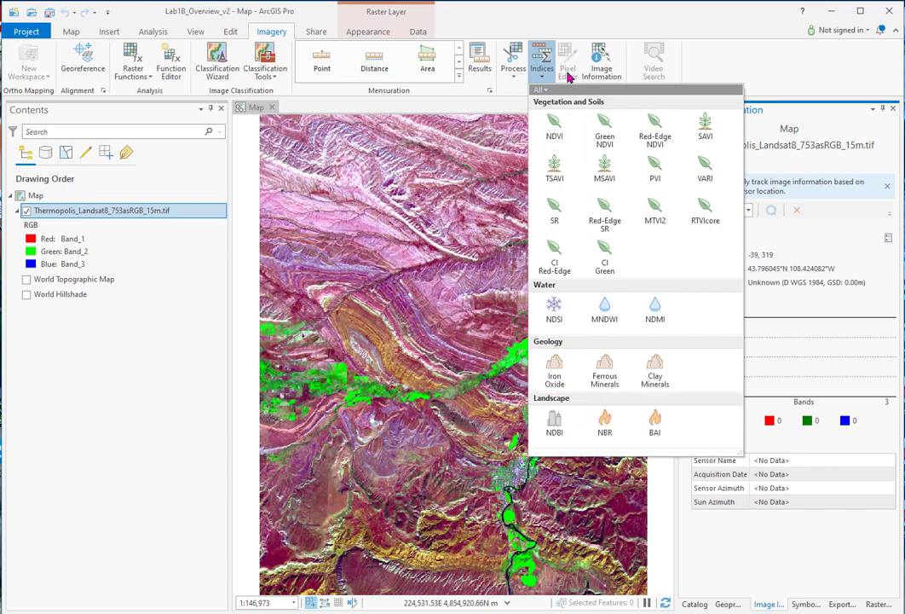
pyautogui.click(438, 8)
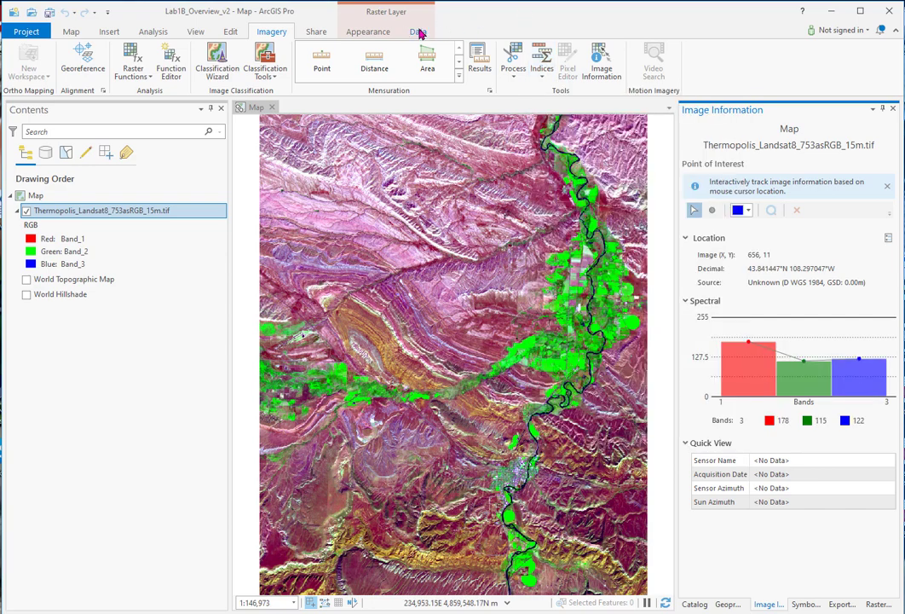
pyautogui.click(317, 31)
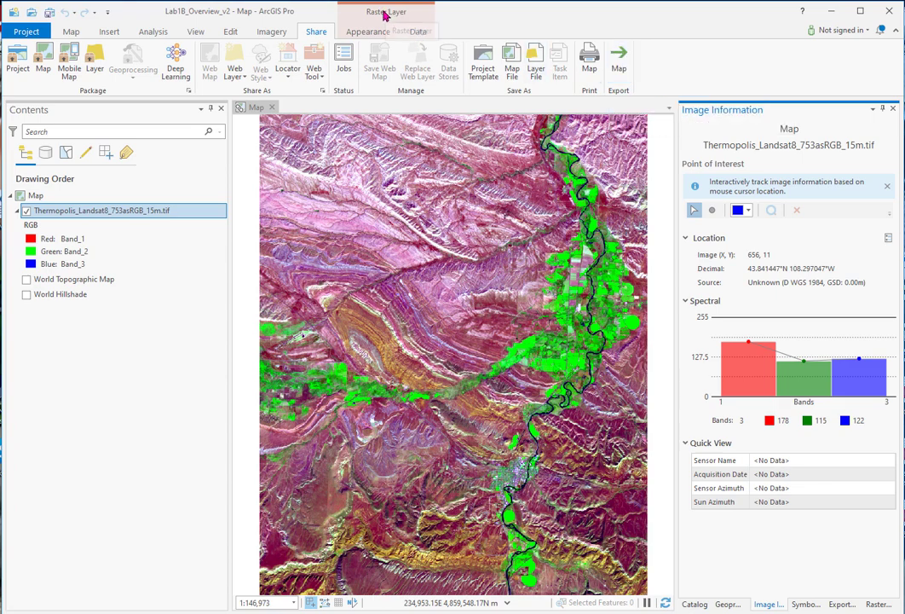
pyautogui.click(366, 34)
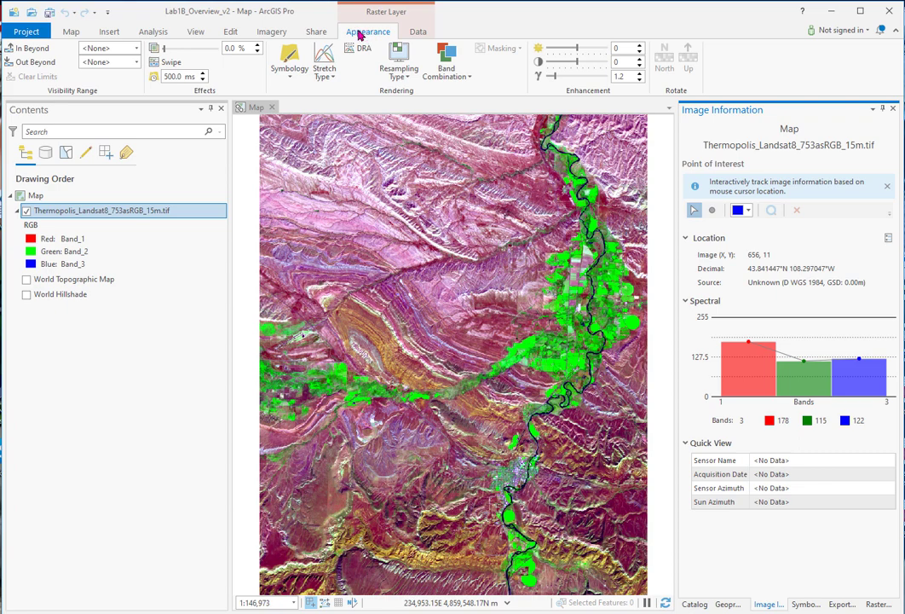
# - Apply RGB symbology to the Thermopolis raster and open its symbology settings
pyautogui.click(291, 79)
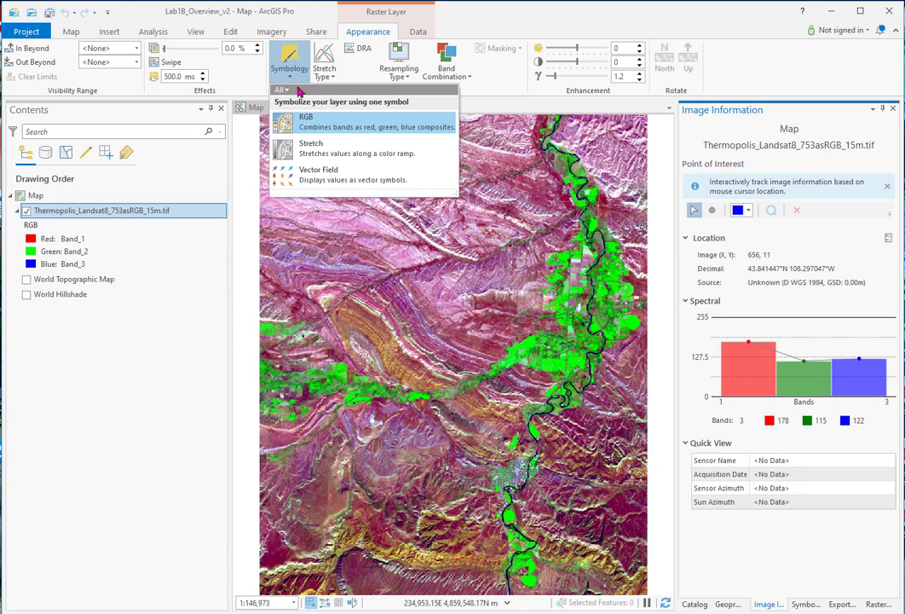
pyautogui.click(308, 123)
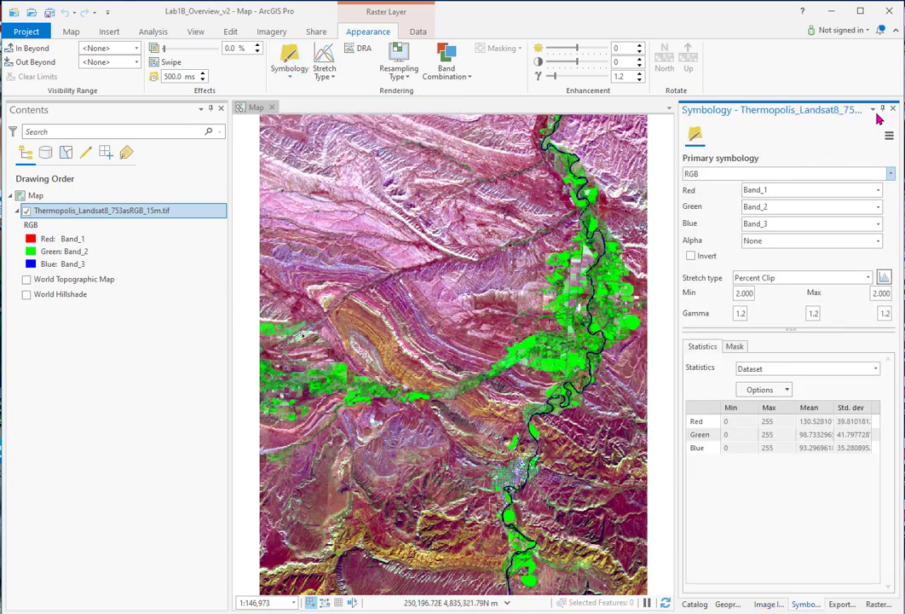
pyautogui.click(874, 112)
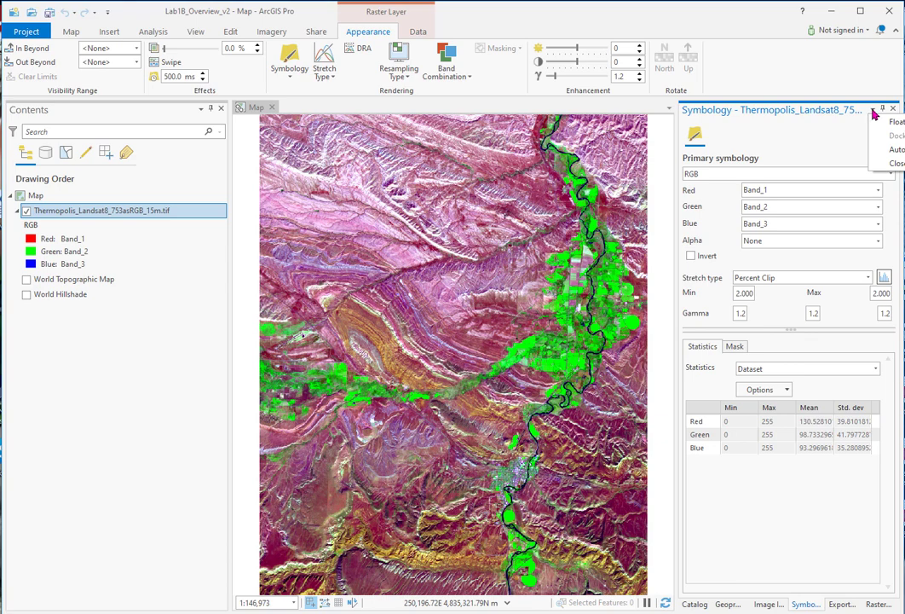
pyautogui.press('Escape')
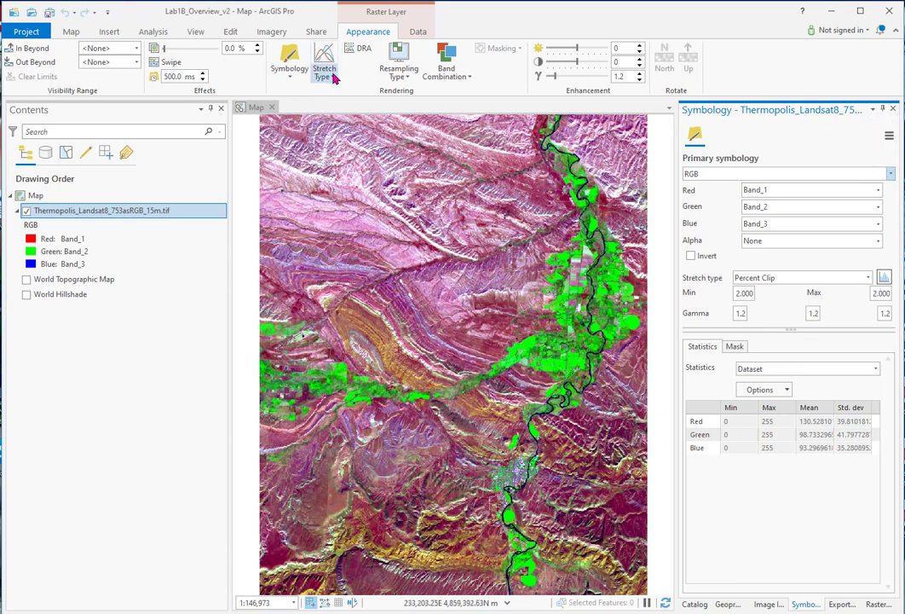
# - Compare None and Standard Deviation stretches, then restore the Percent Clip stretch
pyautogui.click(326, 75)
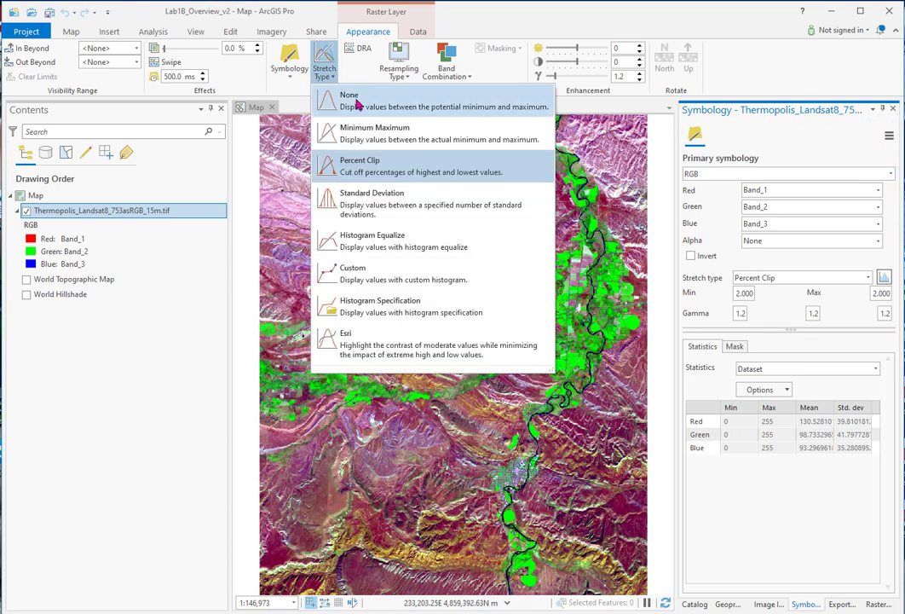
pyautogui.click(346, 95)
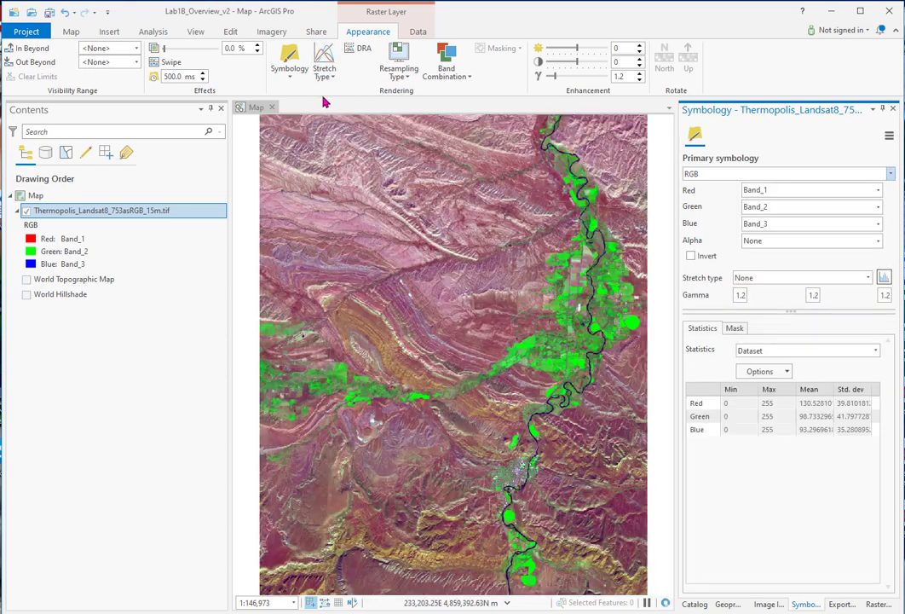
pyautogui.click(325, 73)
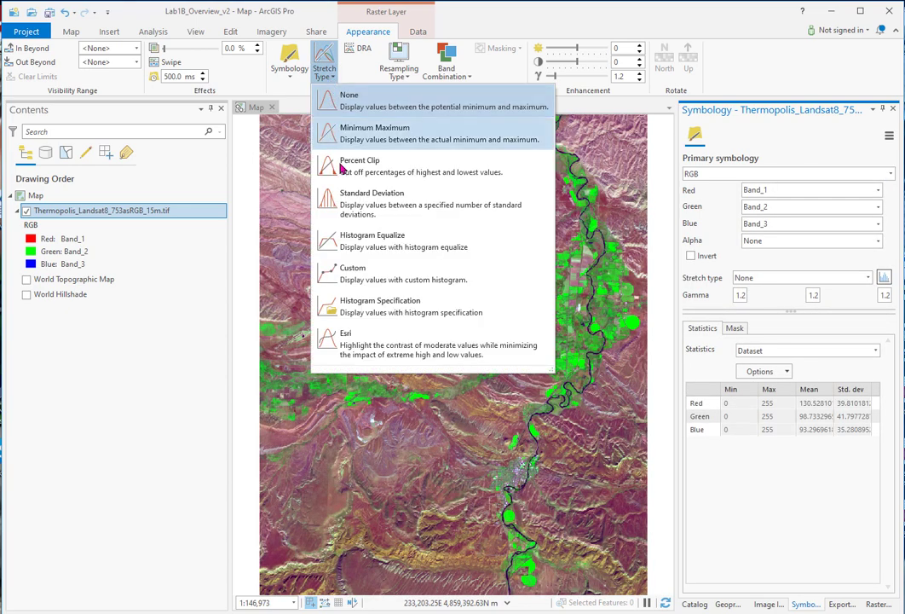
pyautogui.click(358, 196)
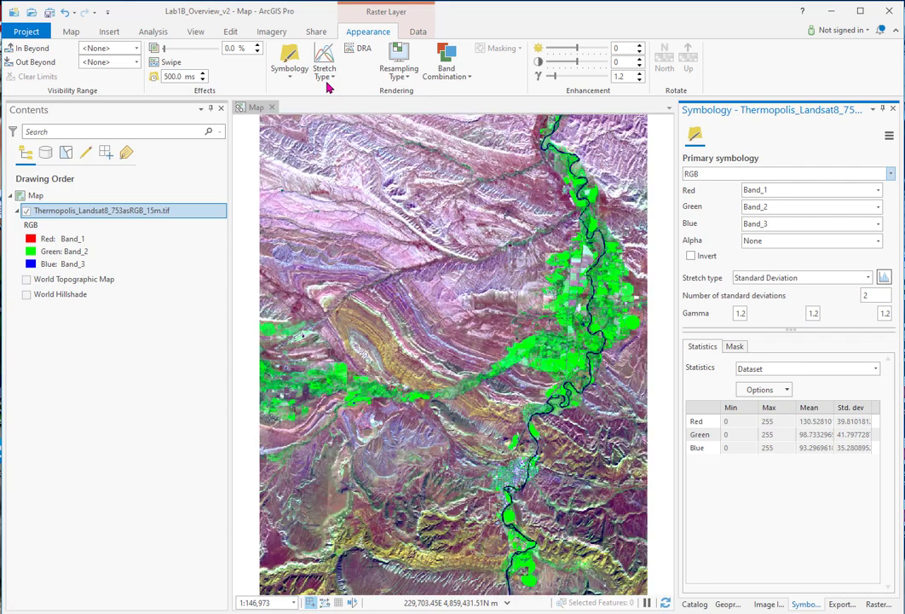
pyautogui.click(331, 78)
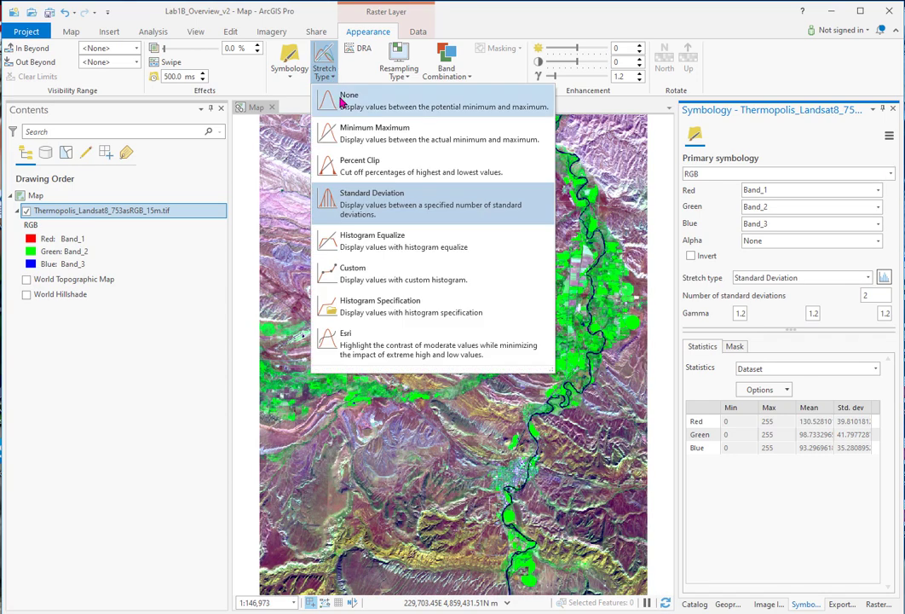
pyautogui.click(342, 101)
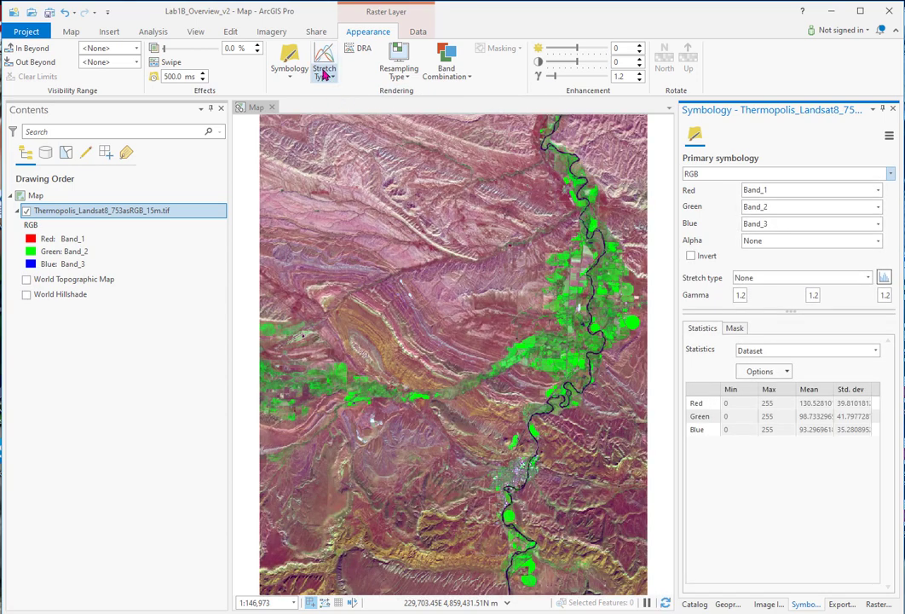
pyautogui.click(327, 75)
pyautogui.click(354, 165)
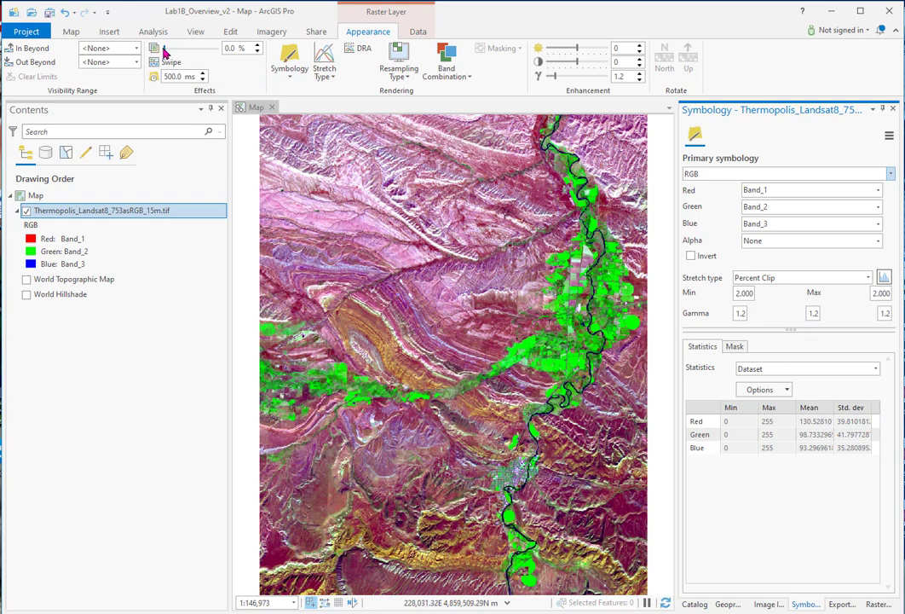
# - Turn on World Hillshade, fade the image with transparency, and swipe to reveal the hillshade
pyautogui.click(28, 294)
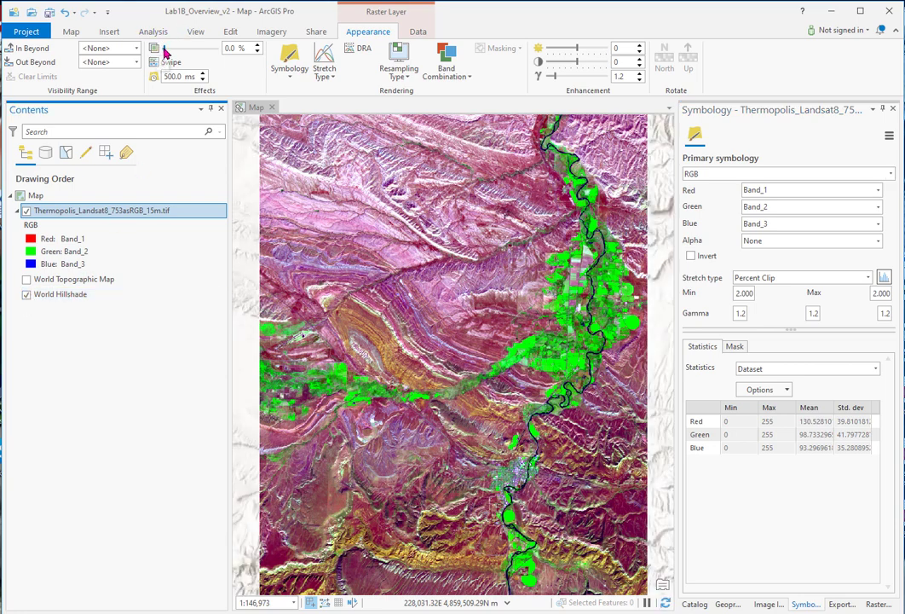
pyautogui.moveTo(166, 53); pyautogui.dragTo(145, 64)
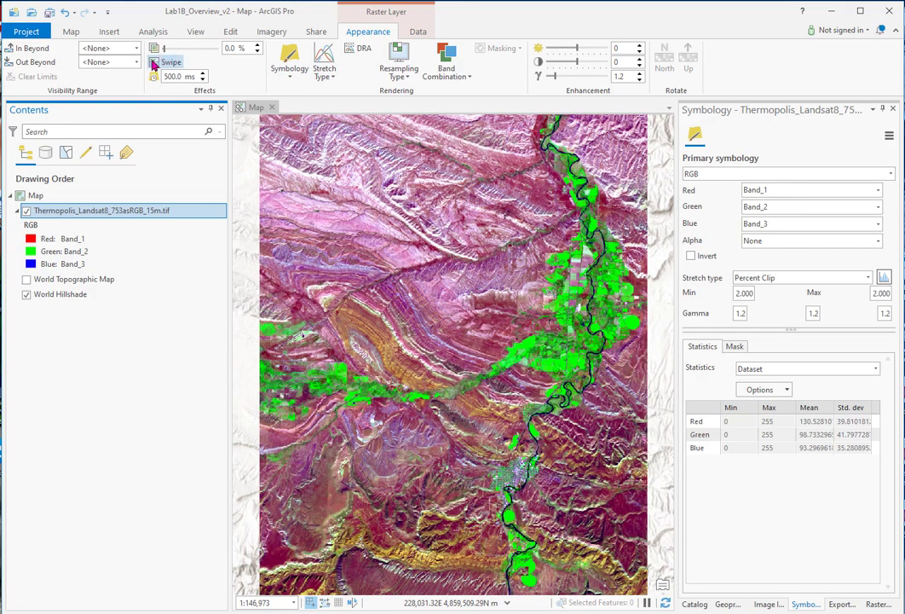
pyautogui.click(154, 64)
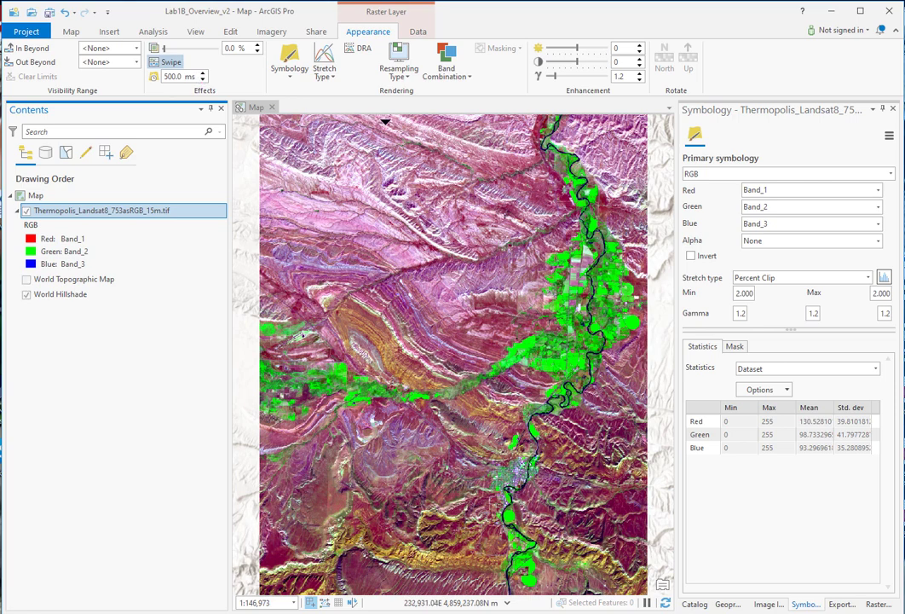
pyautogui.moveTo(380, 120); pyautogui.dragTo(359, 115)
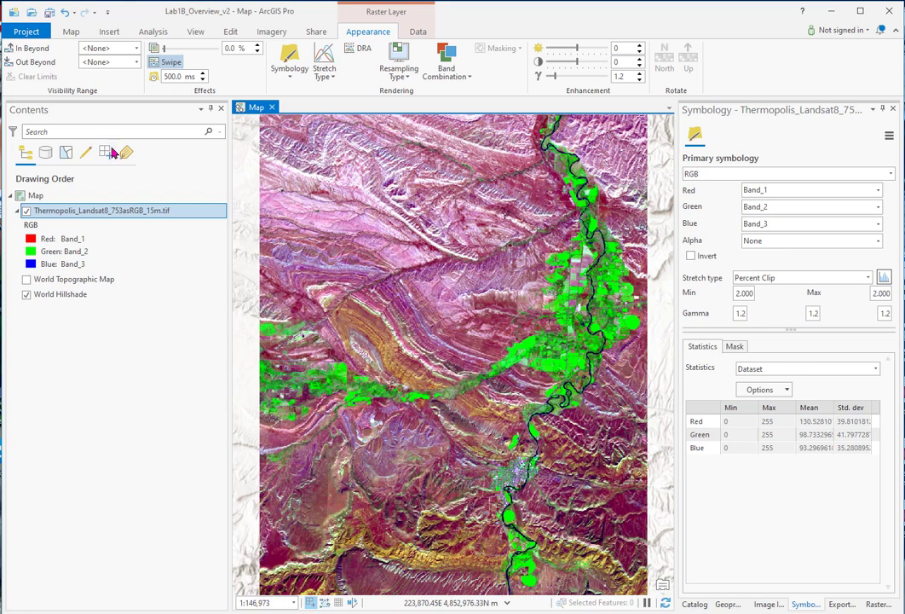
# - Resample the Landsat image with Nearest Neighbor and zoom in to inspect the pixels
pyautogui.click(410, 79)
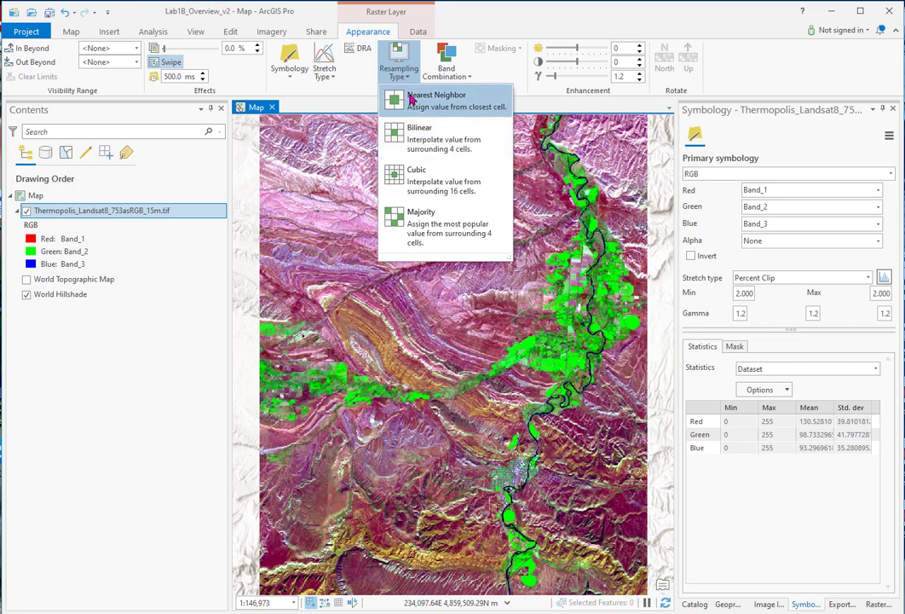
pyautogui.click(412, 101)
pyautogui.scroll(8, 480, 350)
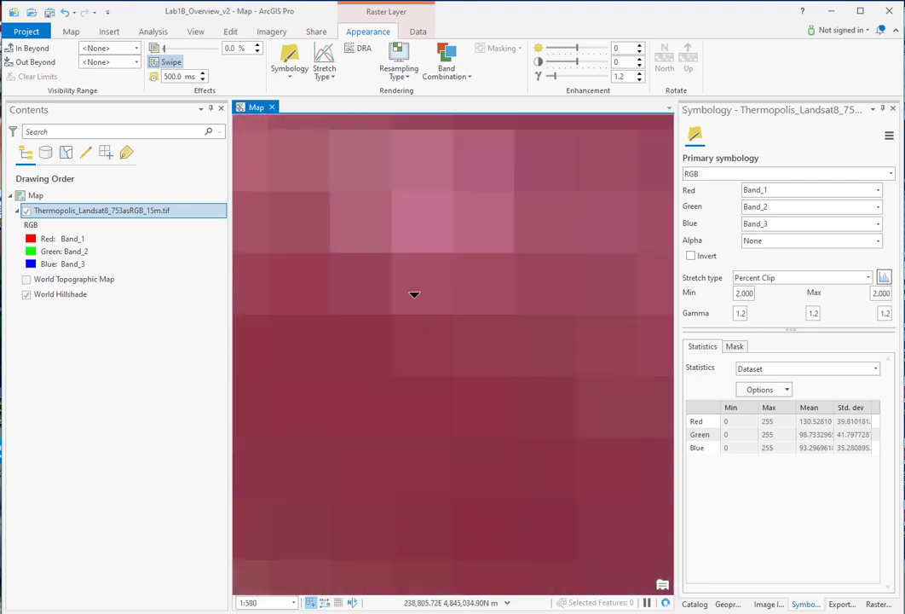
pyautogui.scroll(-1, 424, 295)
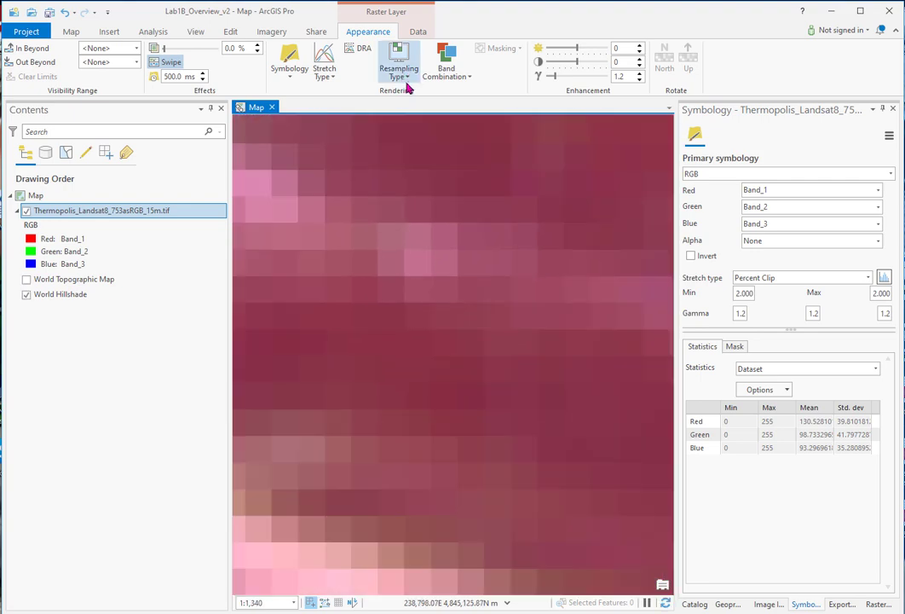
# - Switch resampling to Bilinear, zoom back out, and bring up the preset band combinations
pyautogui.click(409, 75)
pyautogui.click(416, 137)
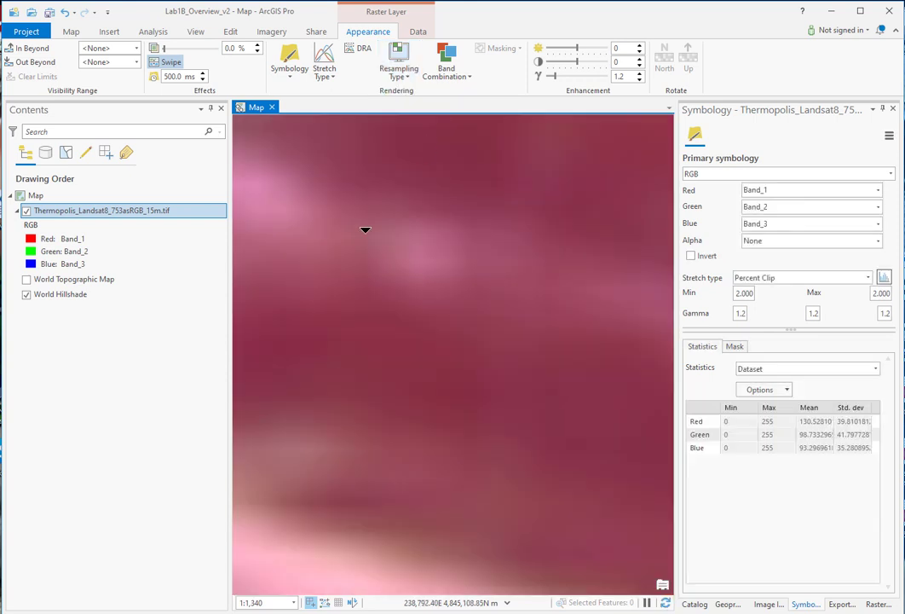
pyautogui.scroll(-3, 381, 258)
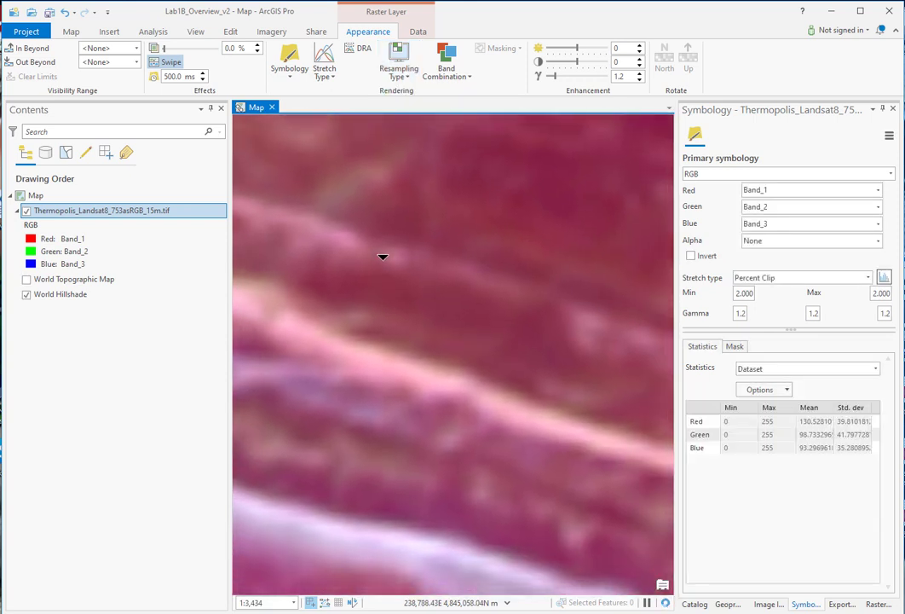
pyautogui.scroll(-2, 383, 257)
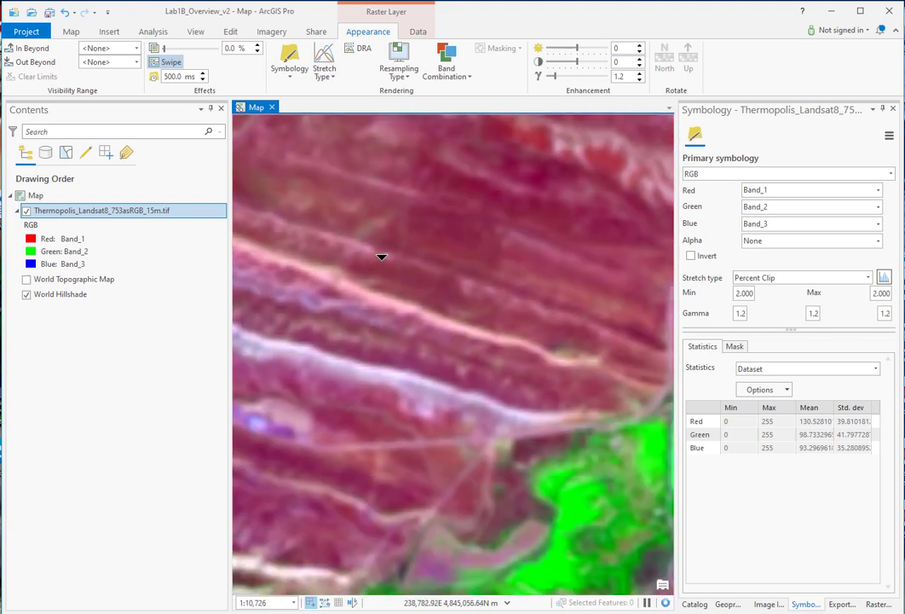
pyautogui.scroll(-2, 382, 256)
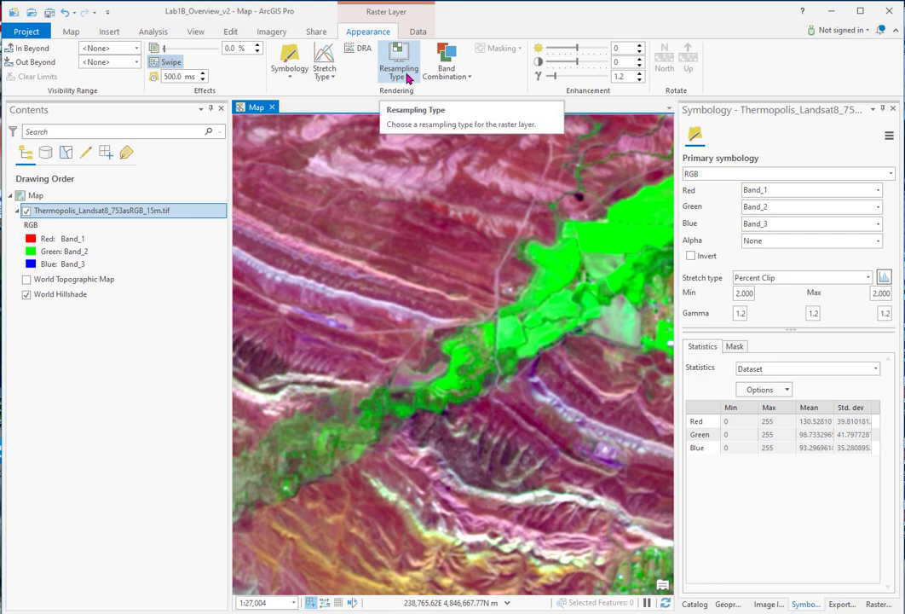
pyautogui.click(405, 77)
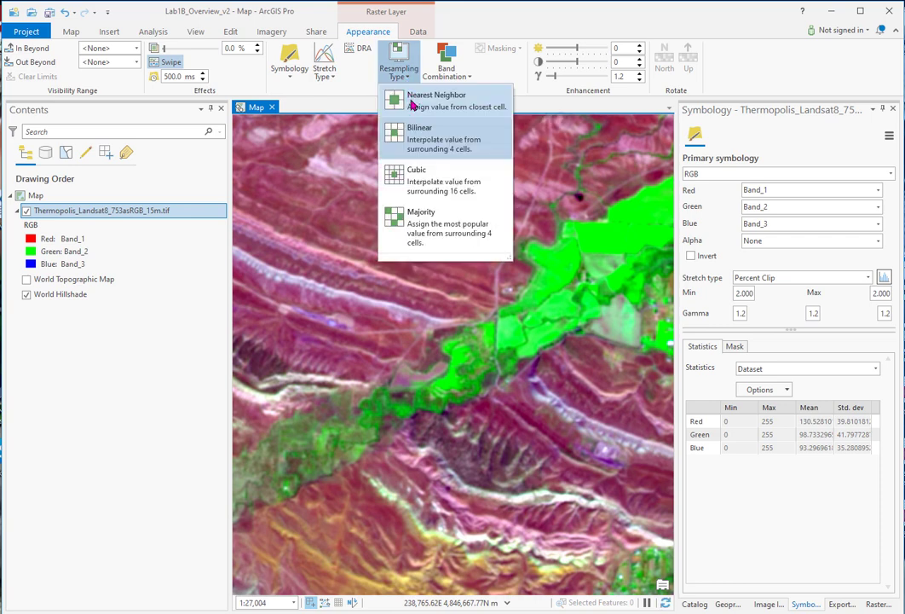
pyautogui.click(454, 76)
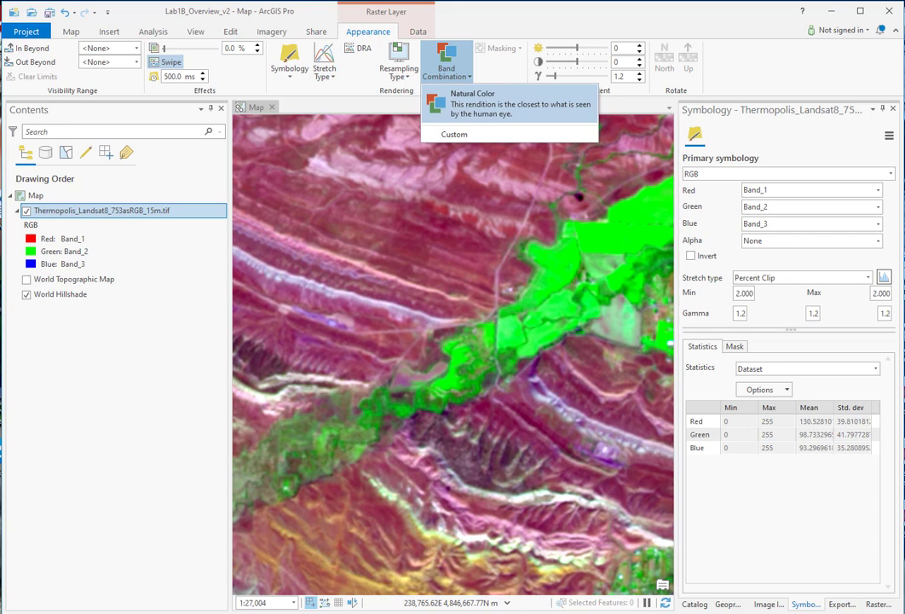
# - Review the Data tab and the Thermopolis layer's context menu, then open the Geoprocessing toolboxes
pyautogui.click(415, 32)
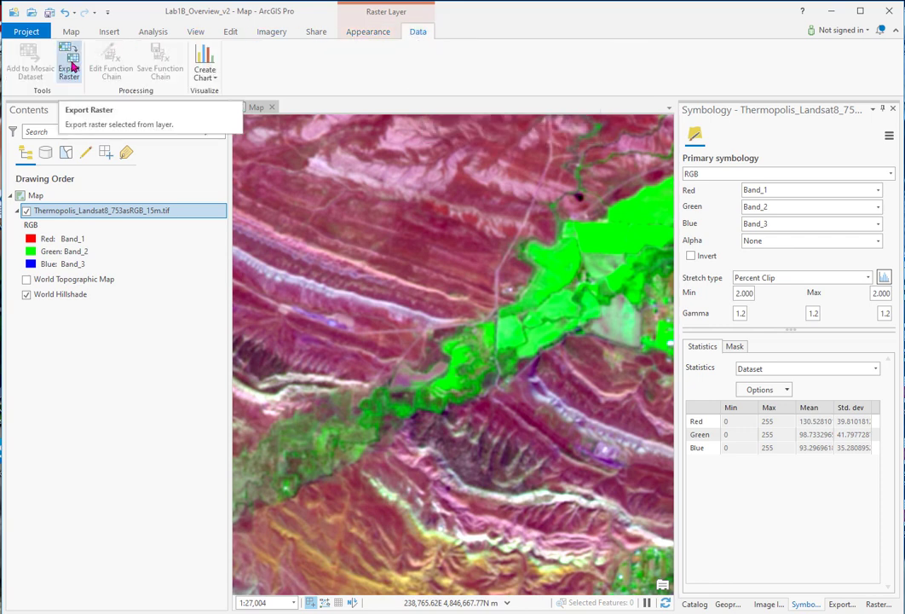
pyautogui.rightClick(106, 209)
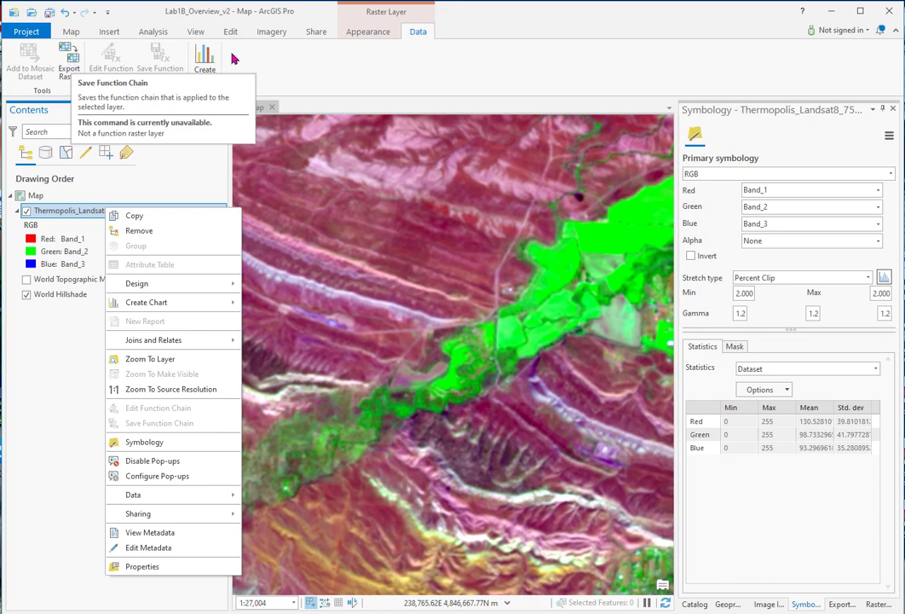
pyautogui.click(203, 60)
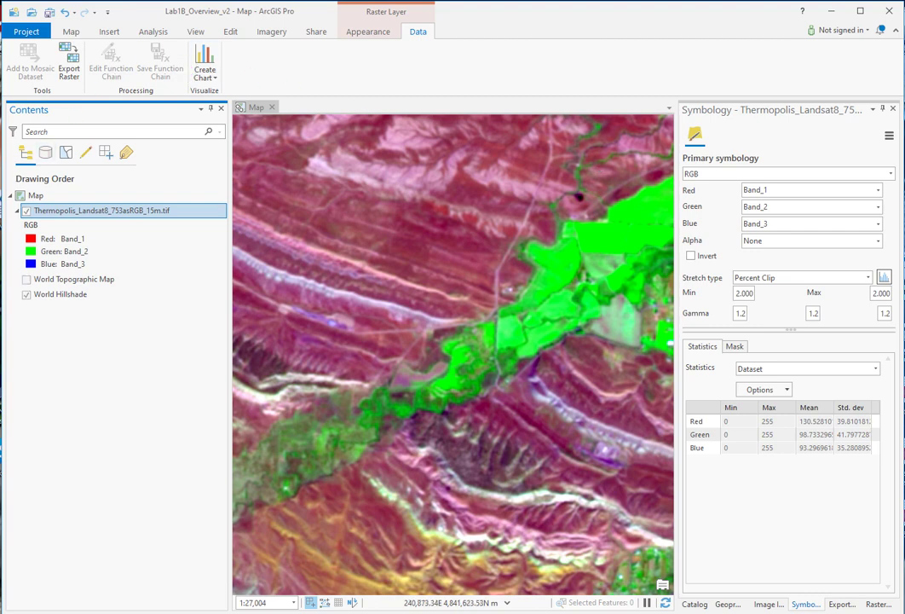
pyautogui.click(732, 605)
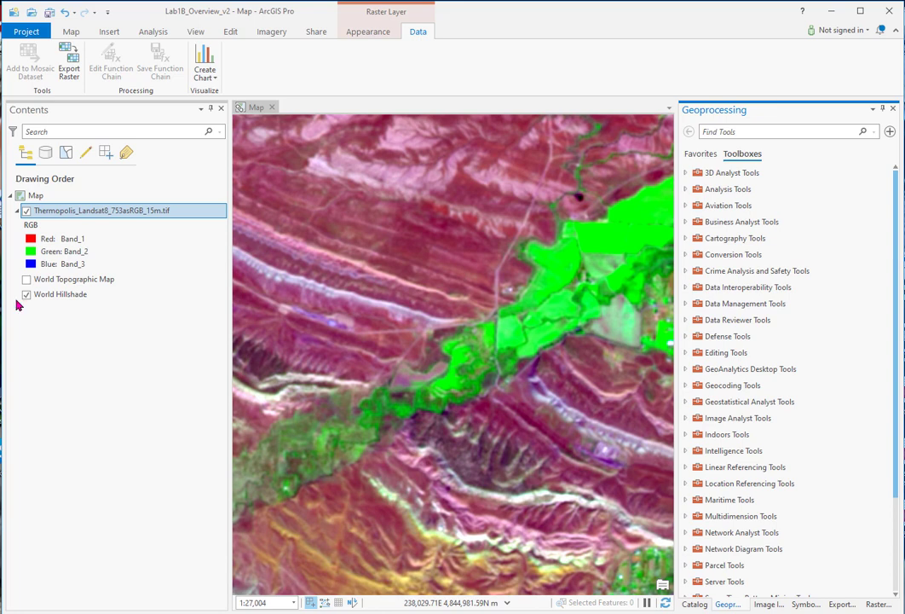
pyautogui.click(686, 255)
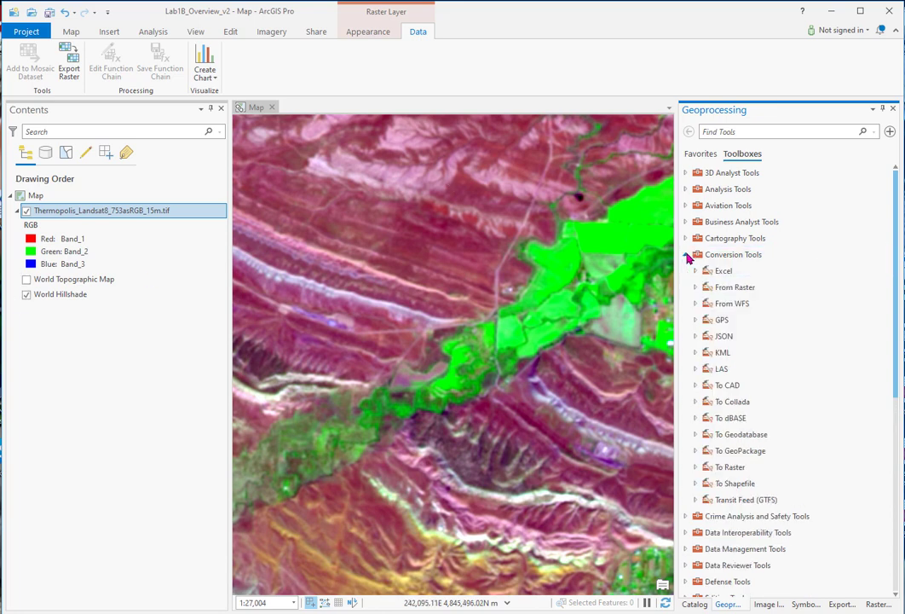
pyautogui.click(694, 288)
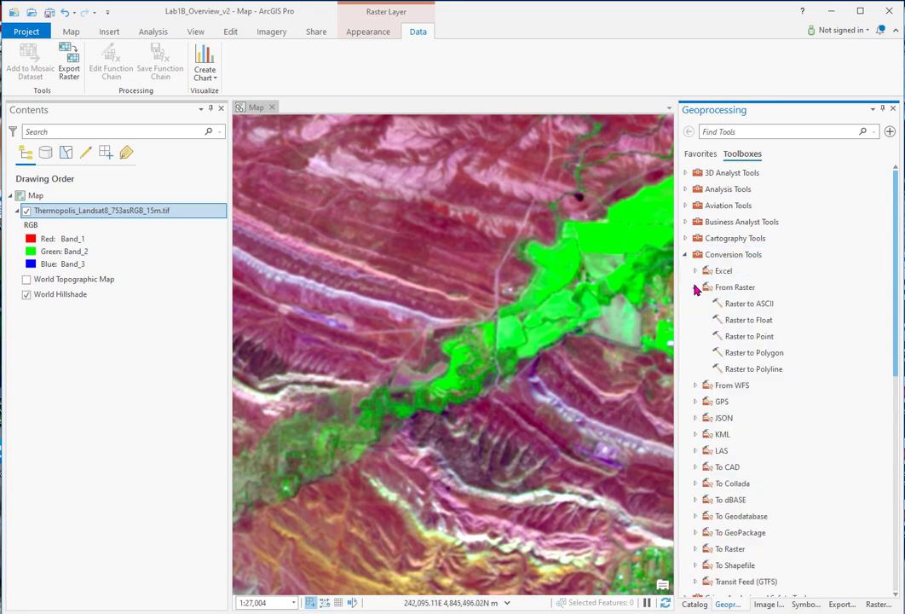
pyautogui.click(743, 353)
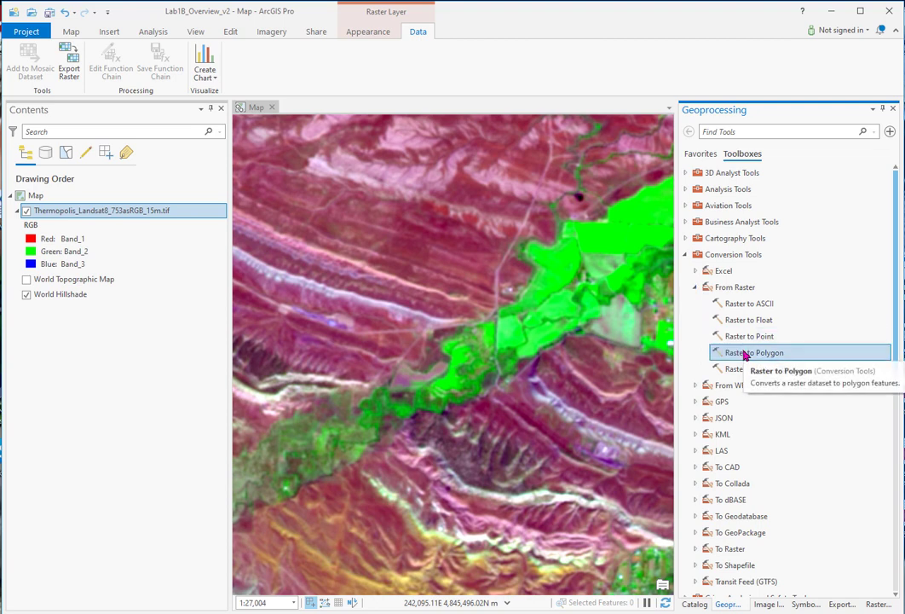
pyautogui.doubleClick(743, 353)
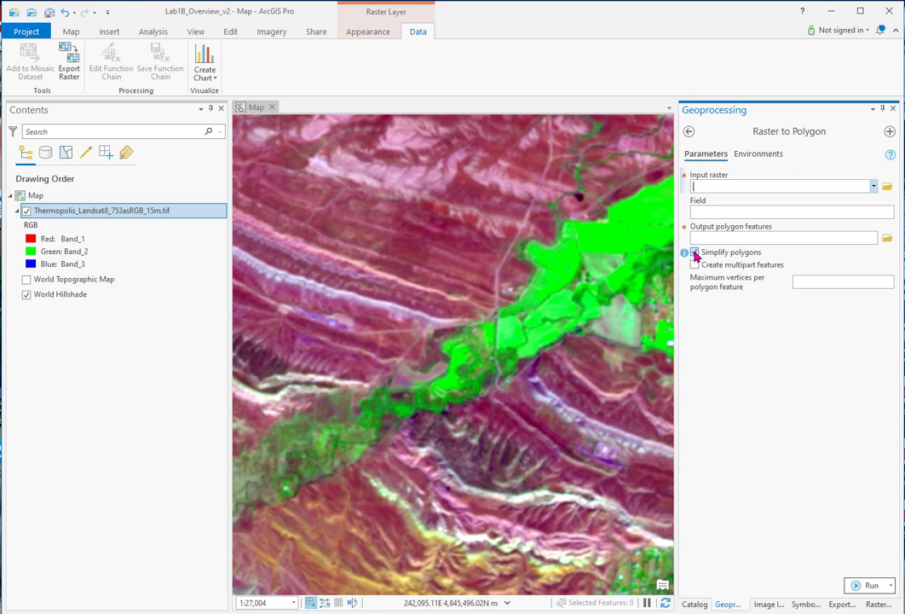
pyautogui.click(688, 131)
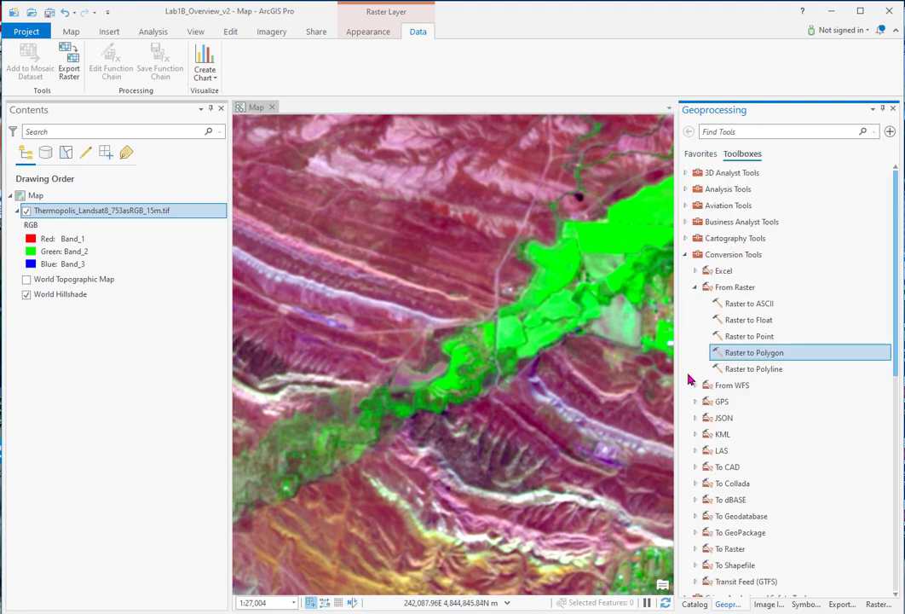
# - Expand Data Management Tools down to the Projections and Transformations Raster tools
pyautogui.click(686, 255)
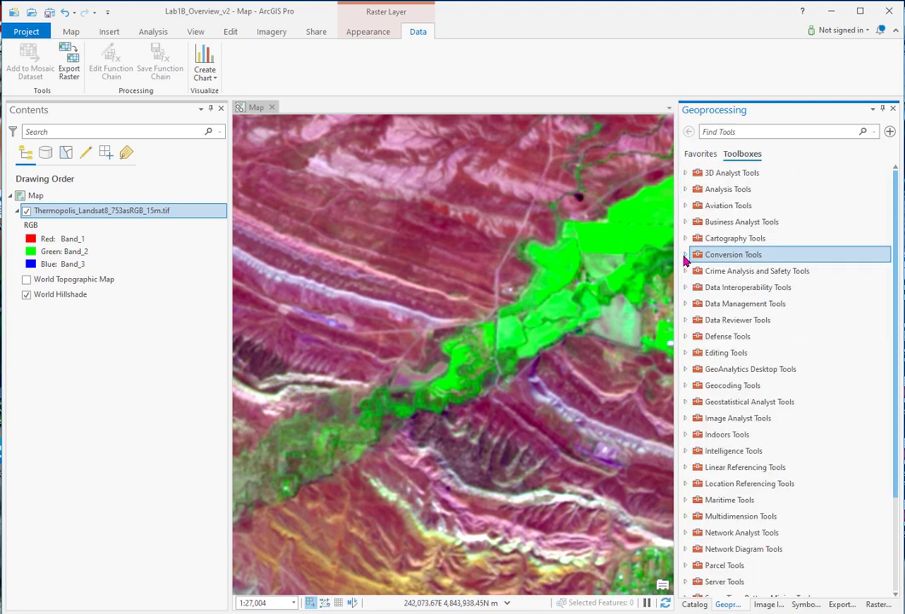
pyautogui.click(685, 303)
pyautogui.scroll(-7, 685, 303)
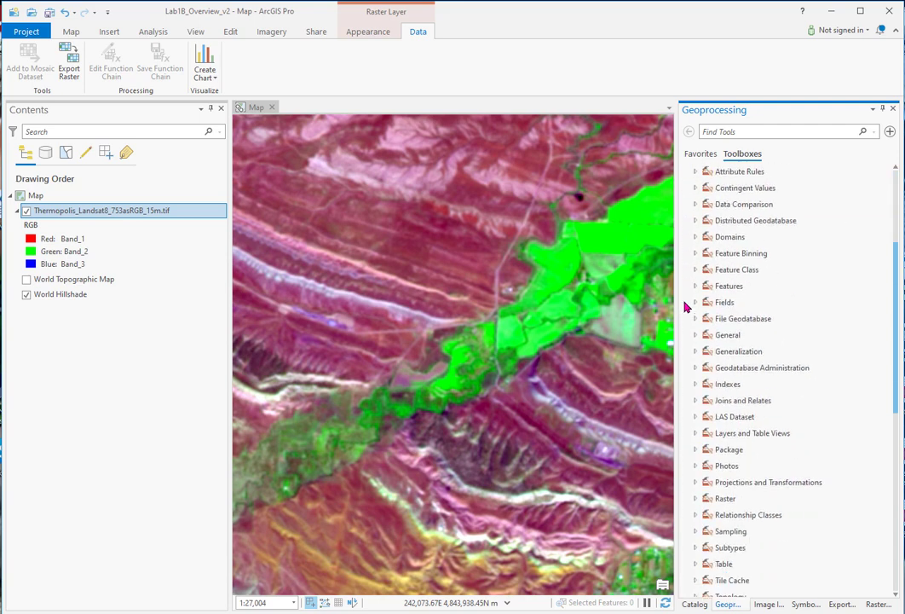
pyautogui.scroll(-1, 691, 310)
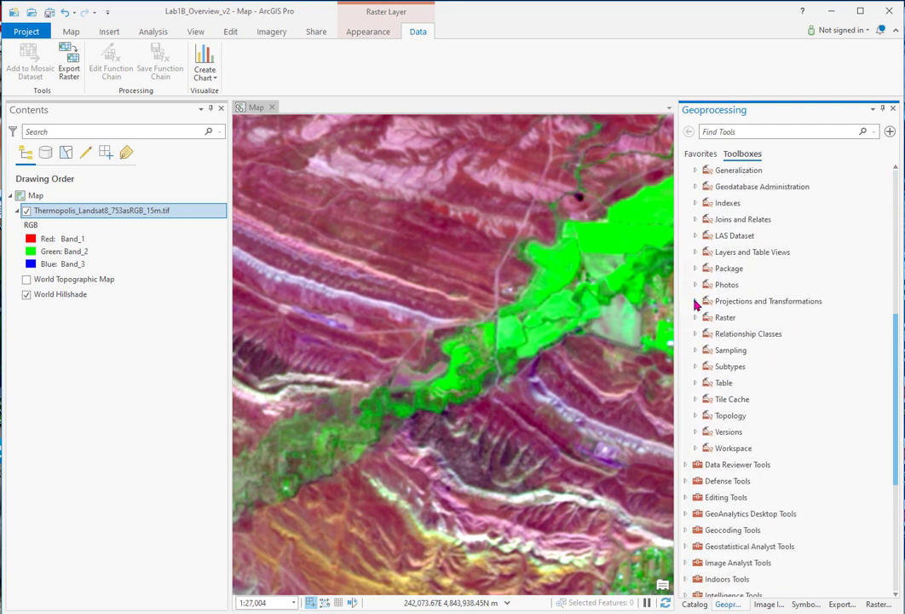
pyautogui.click(695, 302)
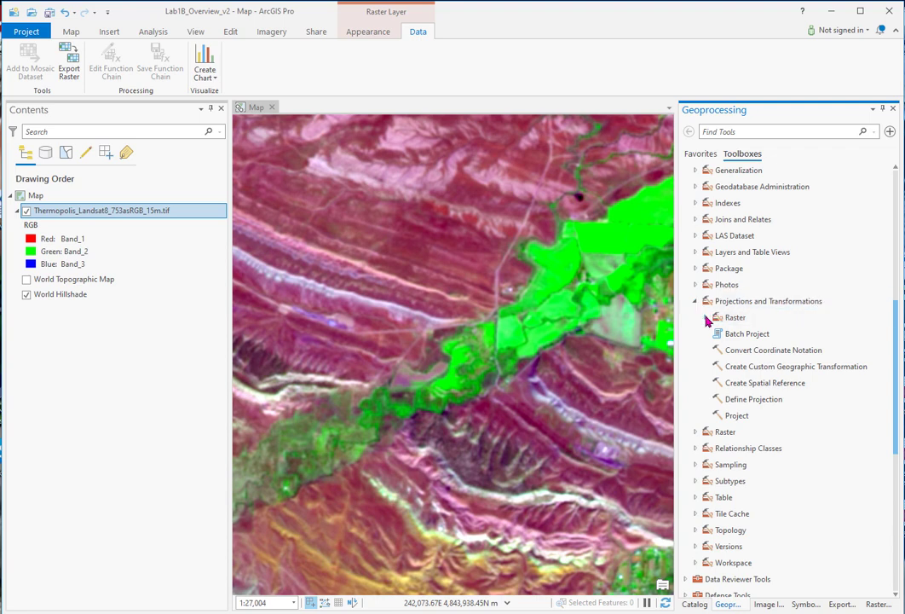
pyautogui.click(706, 318)
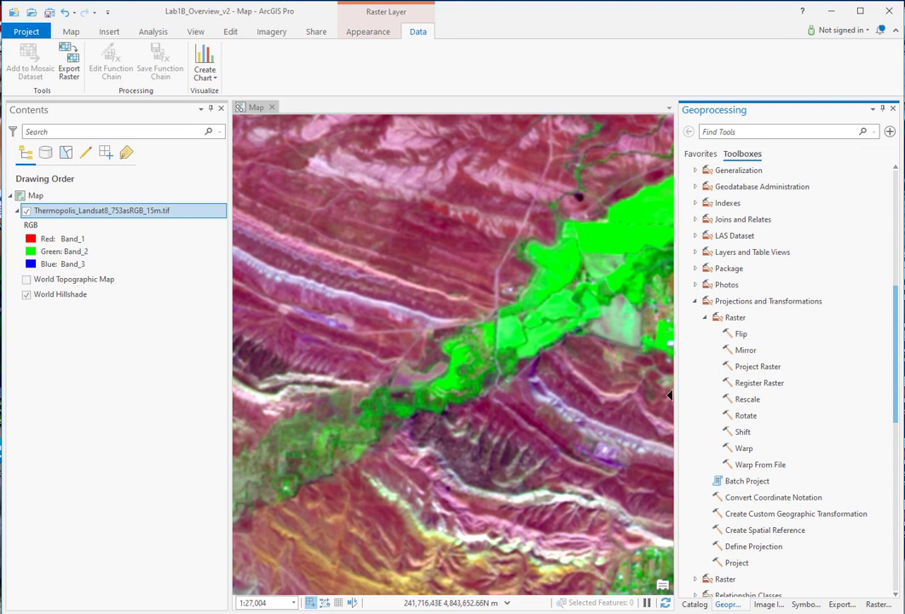
# - Browse the Raster Dataset, Raster Processing and Raster Properties toolsets under Data Management's Raster toolset
pyautogui.scroll(-1, 693, 328)
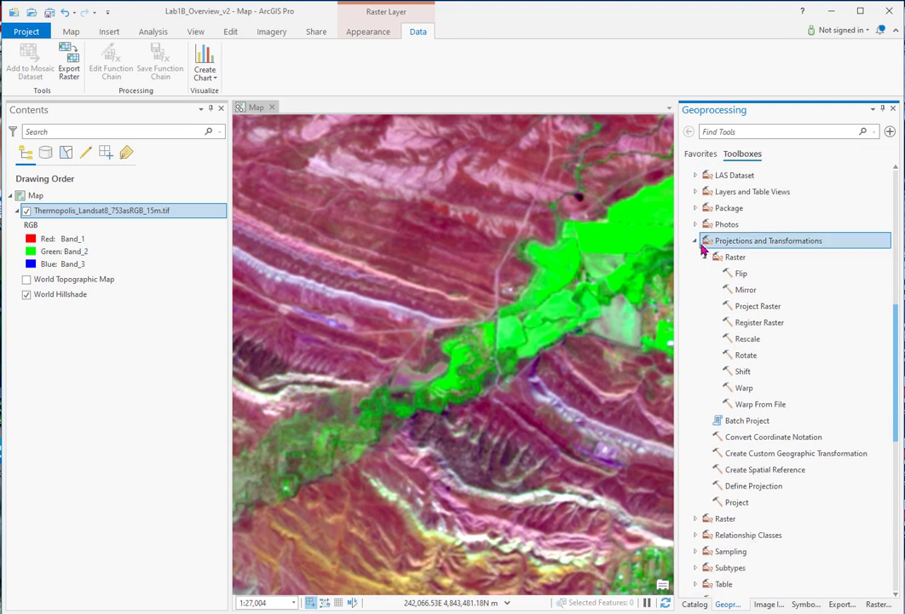
pyautogui.scroll(-1, 694, 392)
pyautogui.click(695, 399)
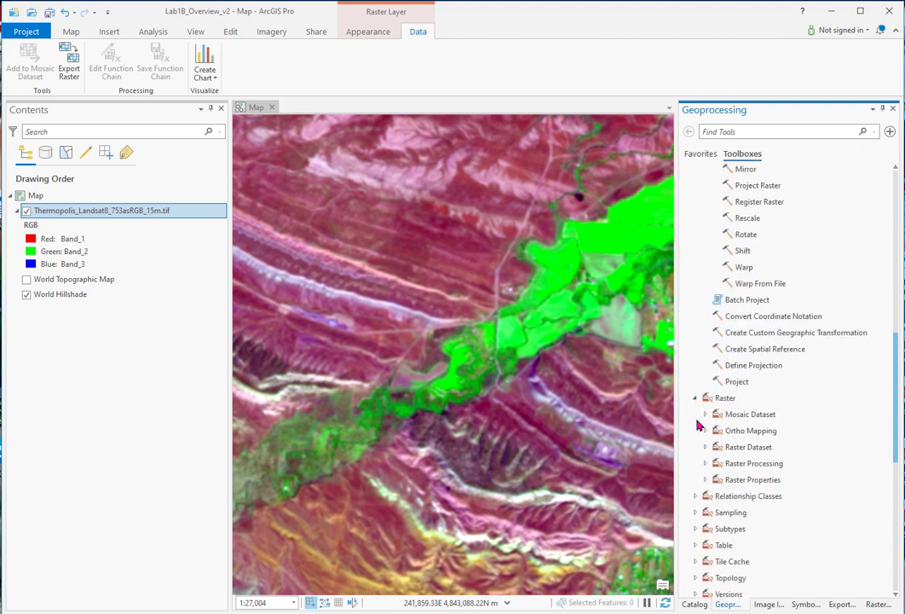
pyautogui.click(705, 447)
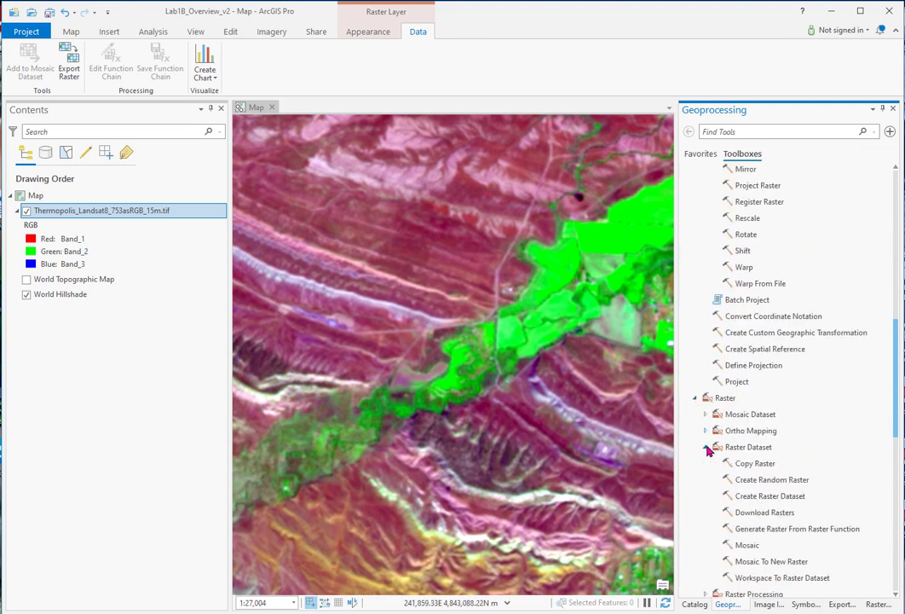
pyautogui.scroll(-2, 707, 451)
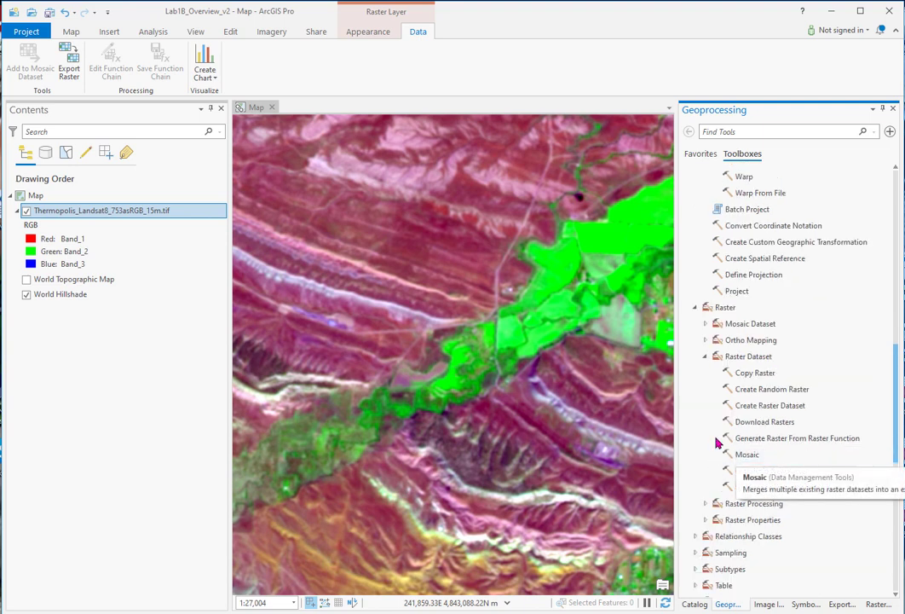
pyautogui.click(705, 357)
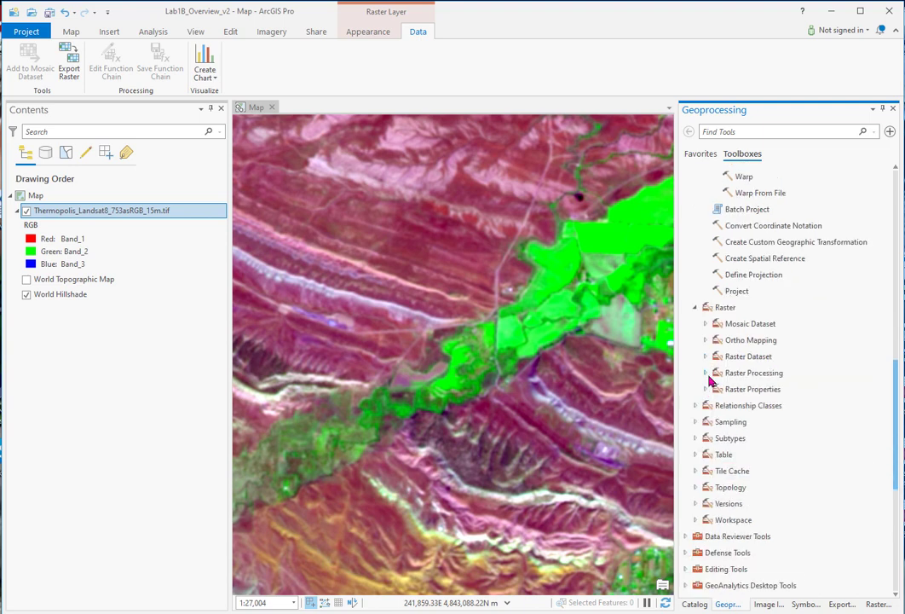
pyautogui.click(705, 375)
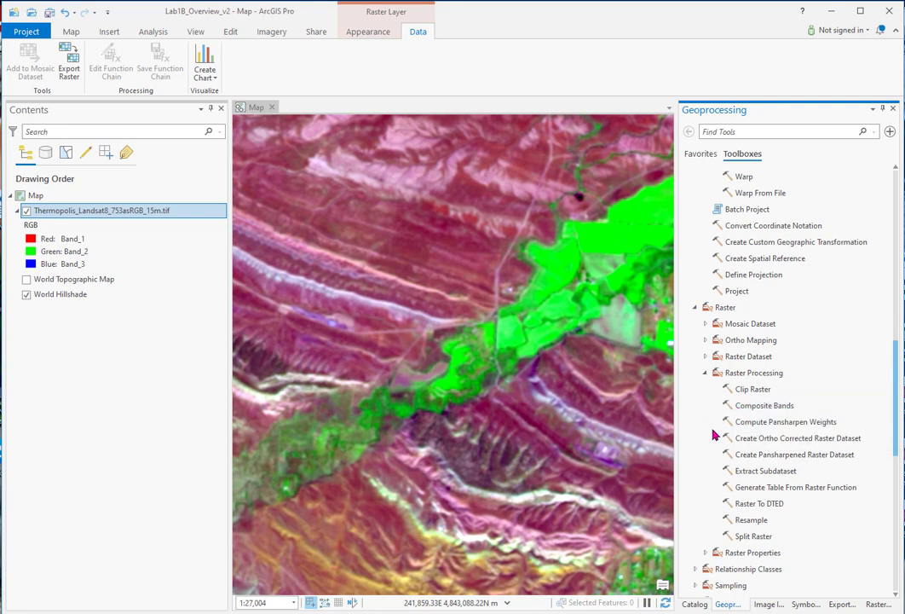
pyautogui.click(705, 373)
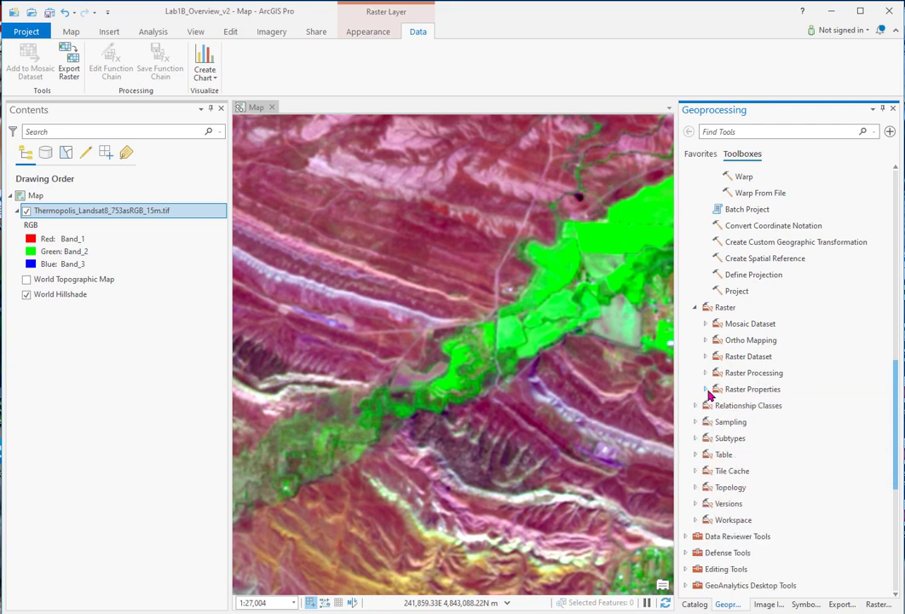
pyautogui.click(706, 390)
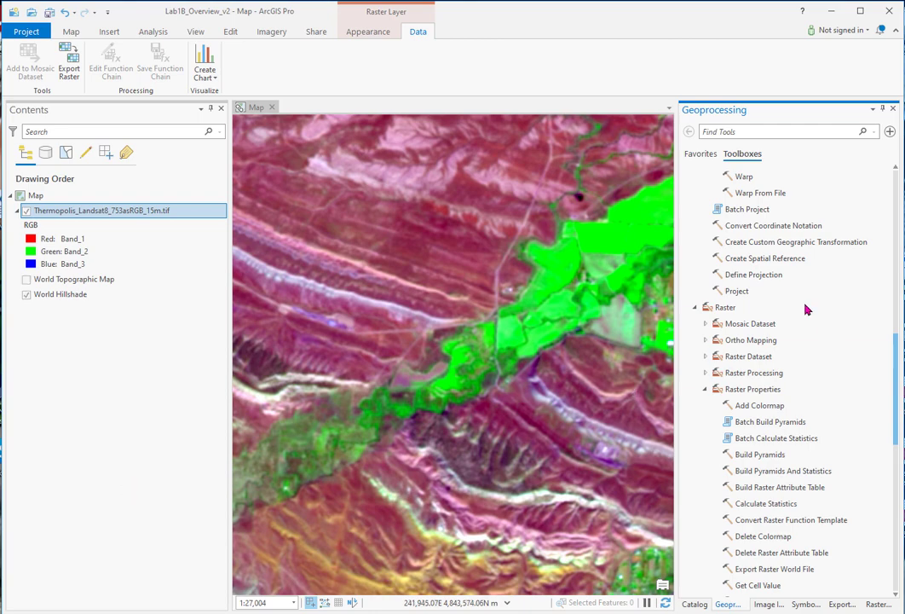
pyautogui.click(695, 307)
pyautogui.scroll(6, 687, 266)
pyautogui.scroll(1, 692, 307)
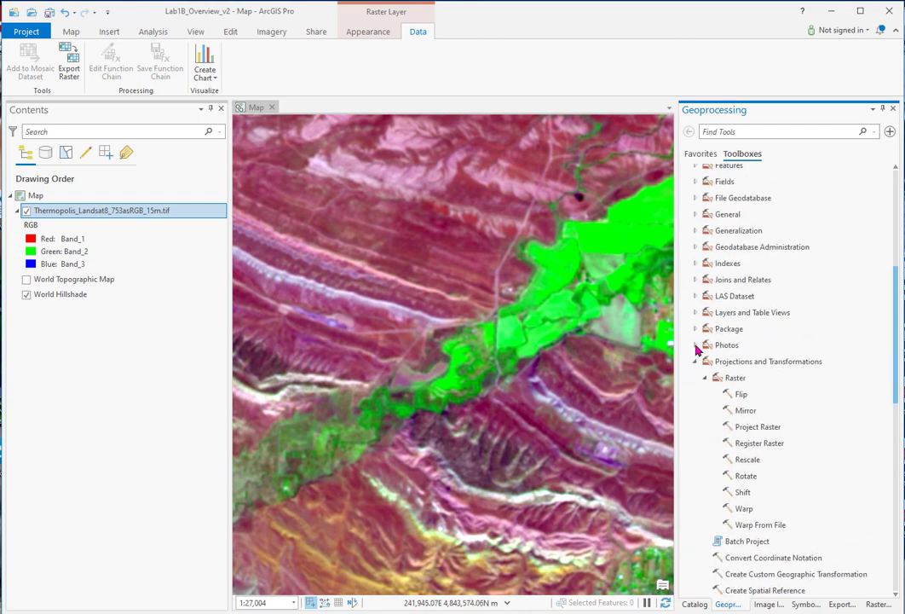
# - Browse the Multivariate and Surface toolsets in Spatial Analyst Tools
pyautogui.click(696, 359)
pyautogui.scroll(-5, 692, 364)
pyautogui.scroll(-3, 692, 366)
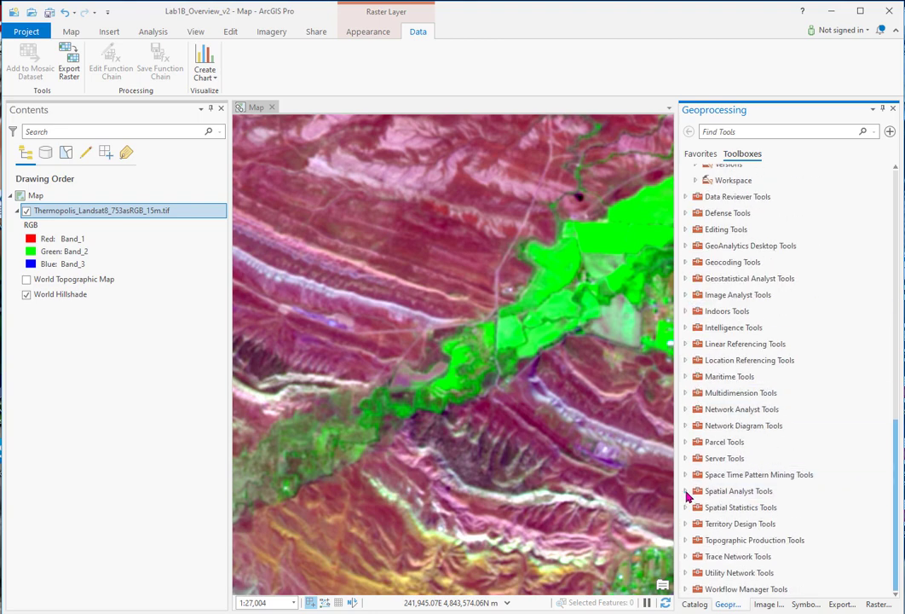
pyautogui.click(684, 492)
pyautogui.scroll(-5, 687, 495)
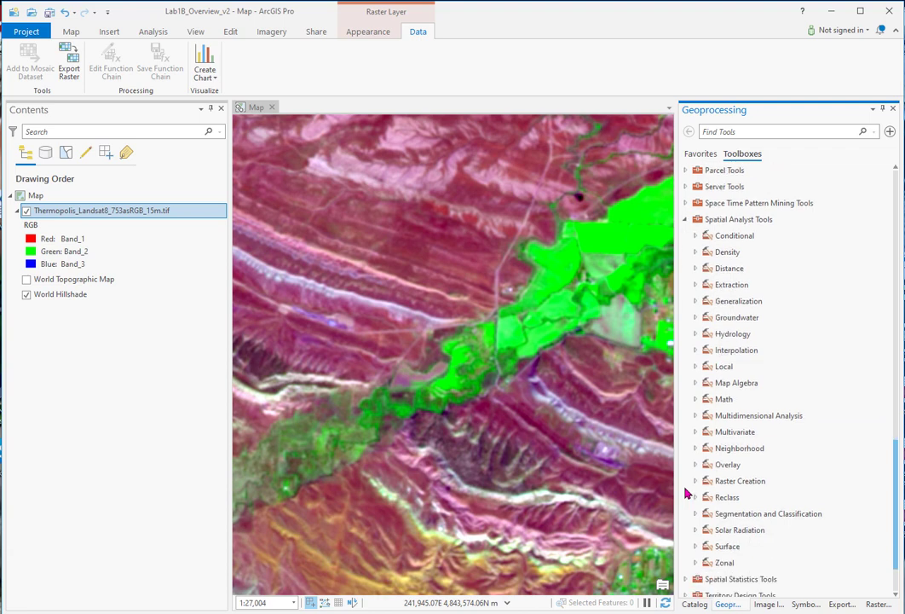
pyautogui.click(698, 435)
pyautogui.scroll(-4, 698, 401)
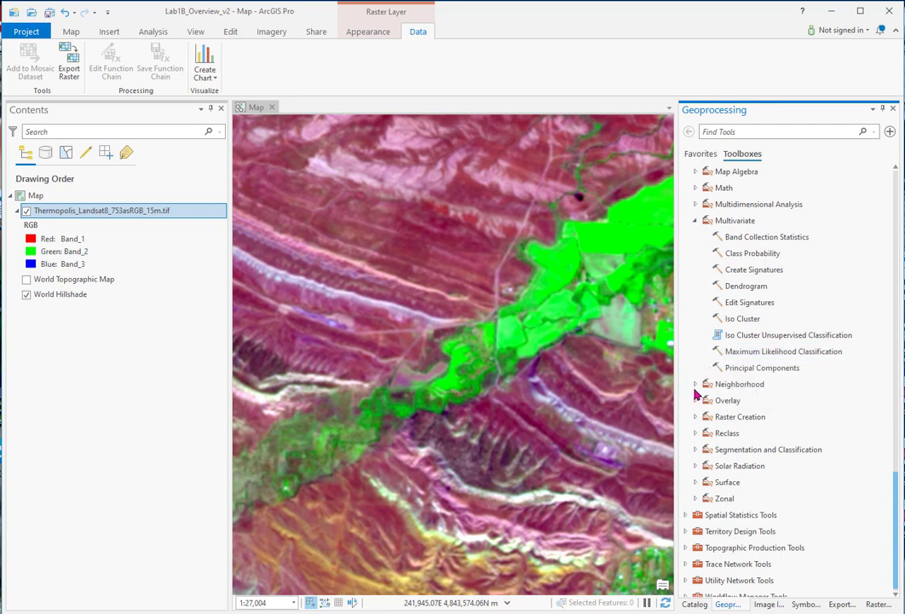
pyautogui.click(696, 482)
pyautogui.scroll(-4, 695, 460)
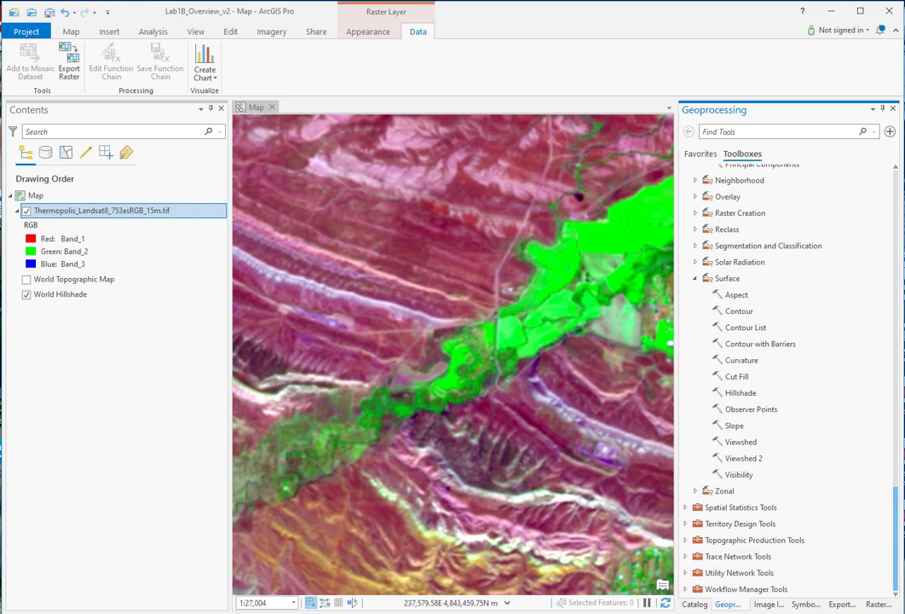
# - Zoom to the full Thermopolis Landsat layer and show its Image Information pane
pyautogui.rightClick(117, 211)
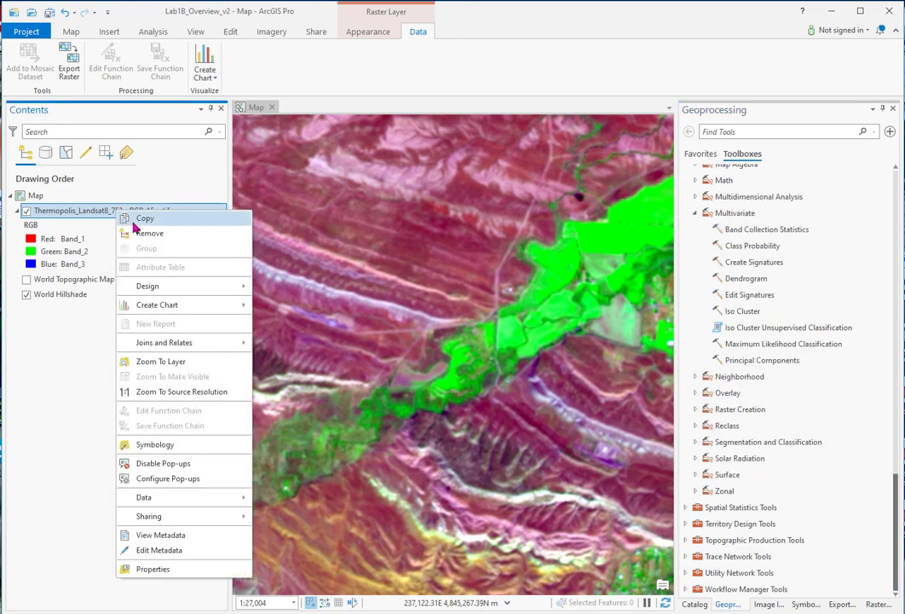
pyautogui.click(150, 362)
pyautogui.click(767, 605)
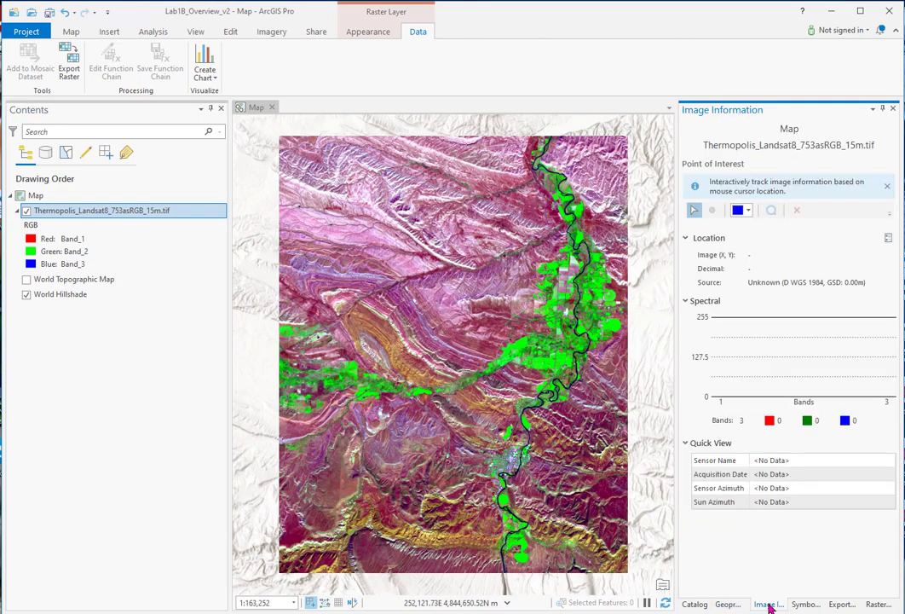